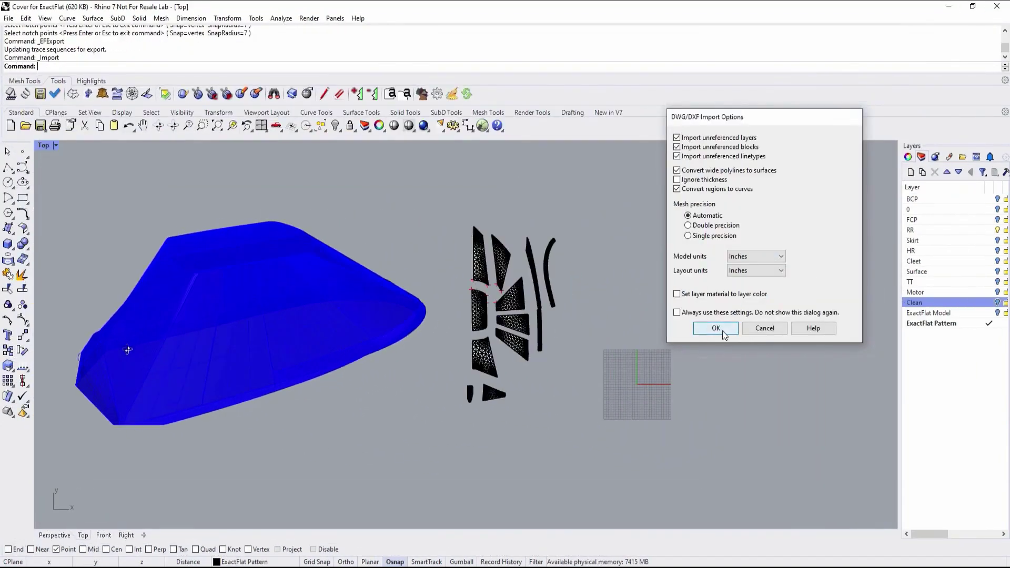
- Import the DXF patterns, place them beside the flattened meshes, and hide the hull
click(715, 328)
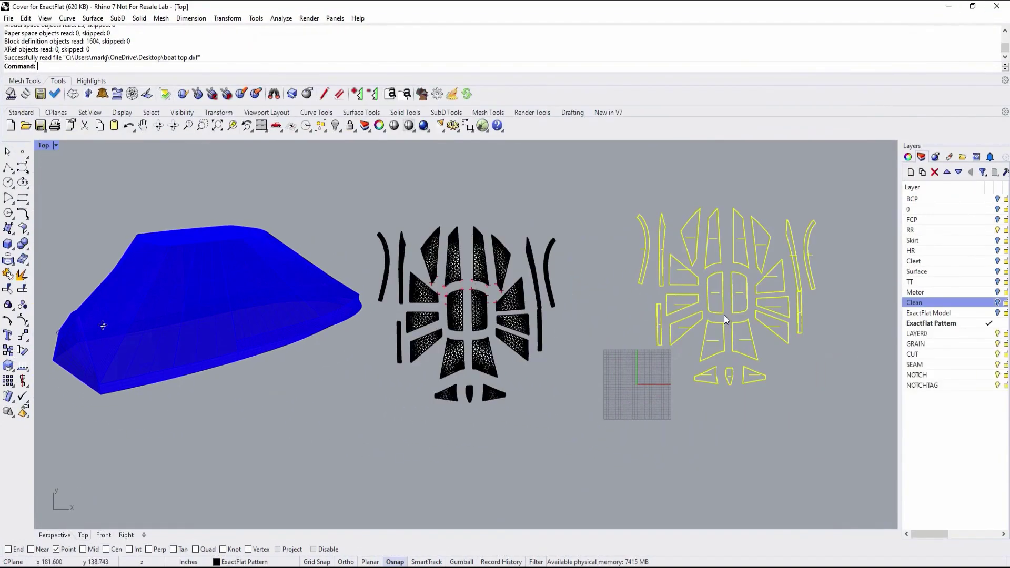
drag(710, 263, 642, 285)
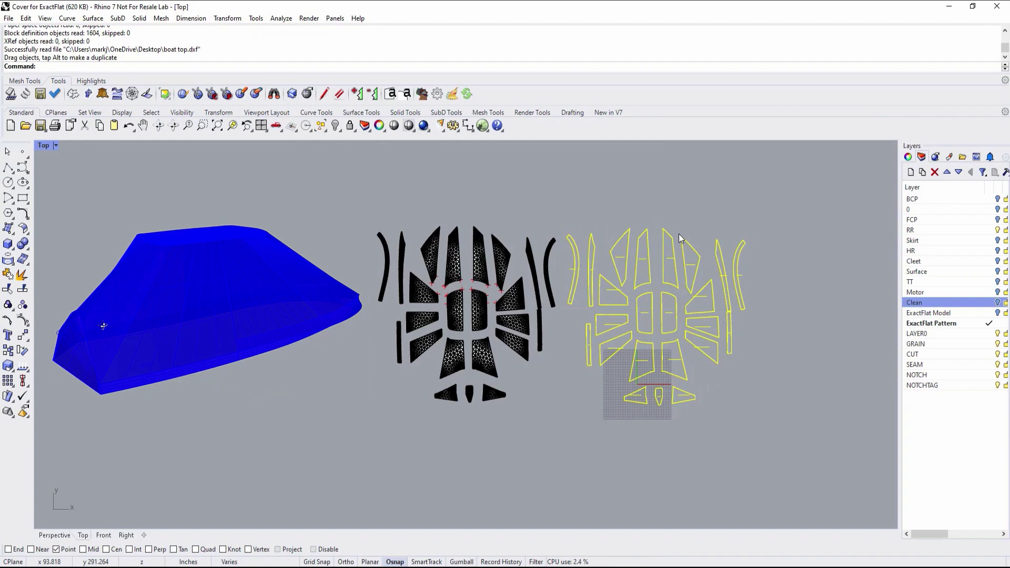
key(Delete)
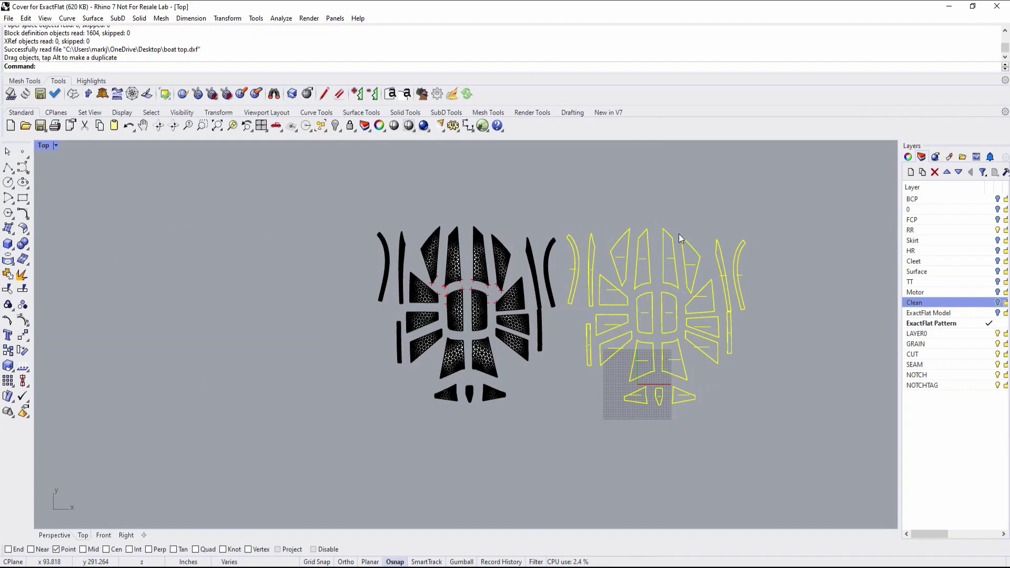
- Zoom in to inspect the pattern notches, then fit all pieces in view
scroll(673, 218, up, 3)
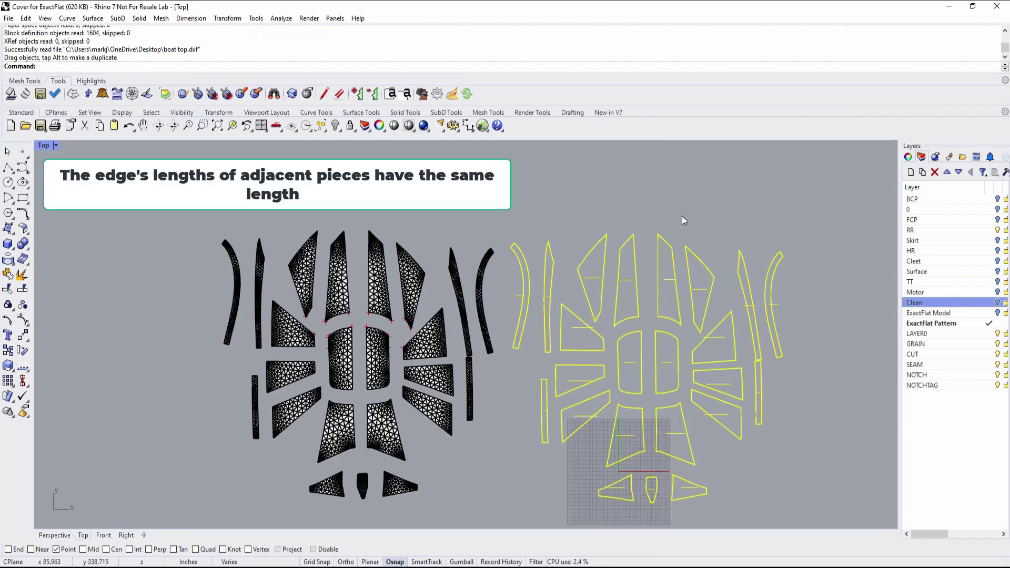
key(Escape)
scroll(616, 332, up, 2)
scroll(617, 332, up, 5)
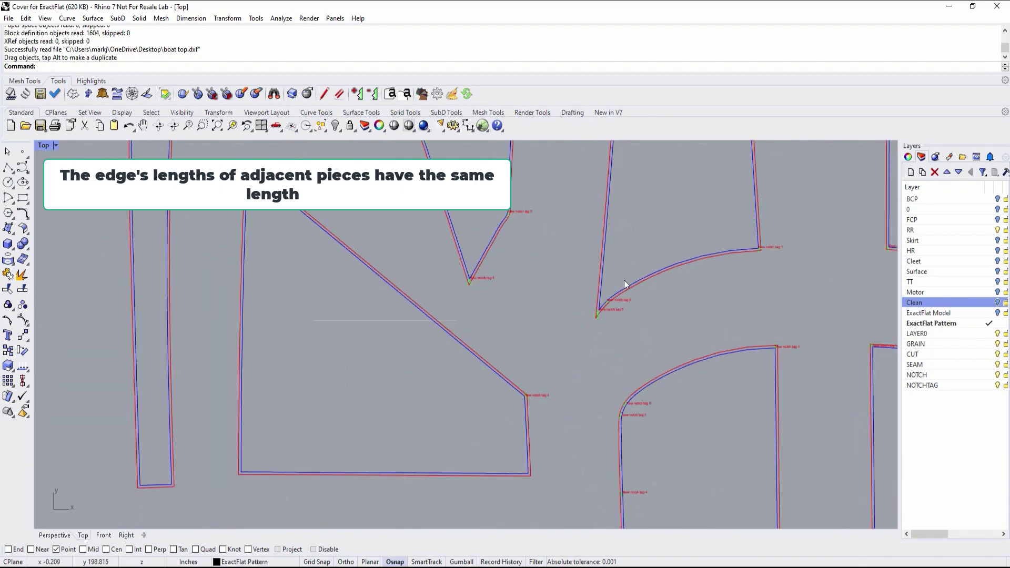
scroll(635, 298, down, 6)
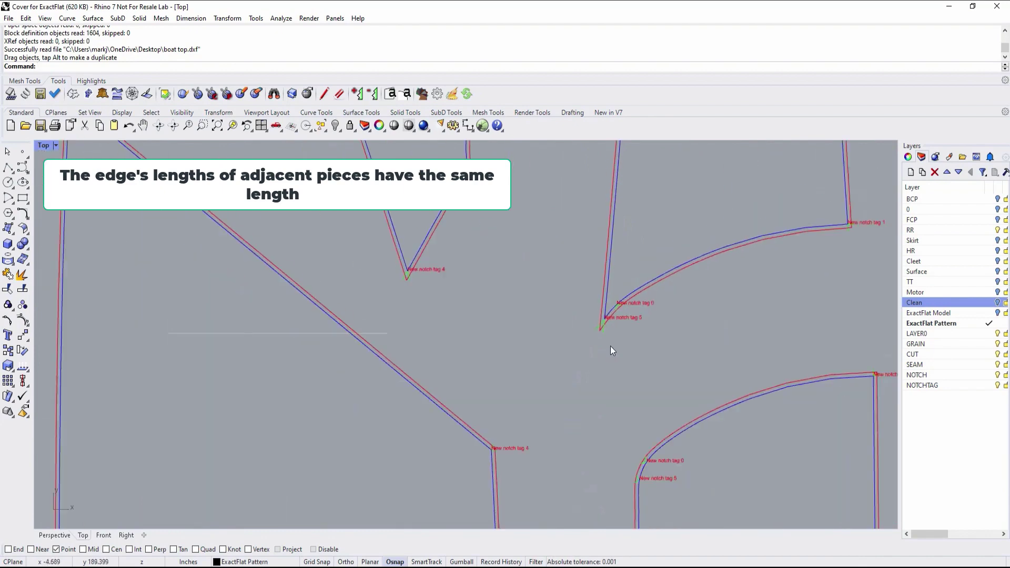
scroll(609, 342, up, 2)
scroll(733, 217, down, 4)
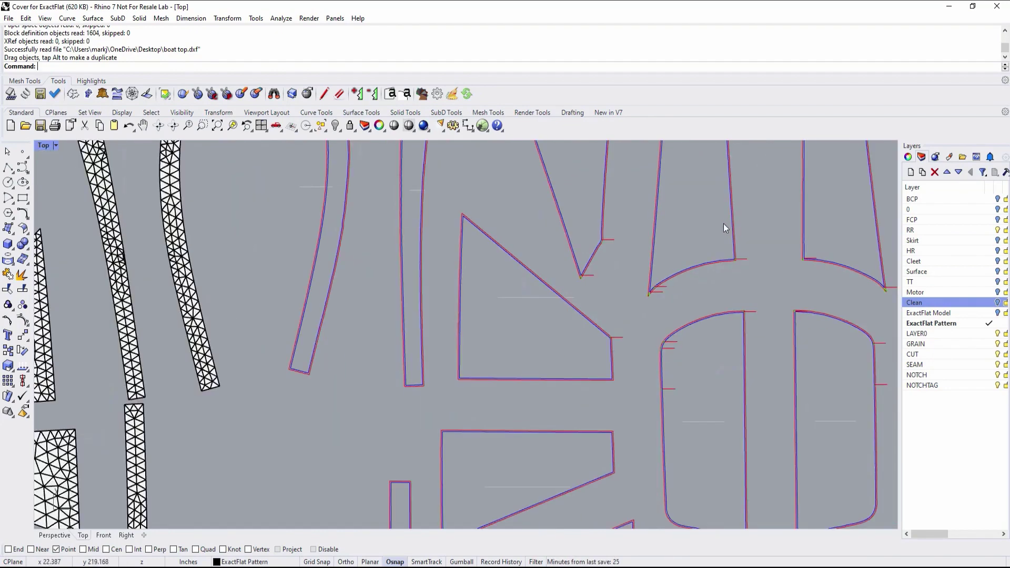
scroll(724, 225, up, 4)
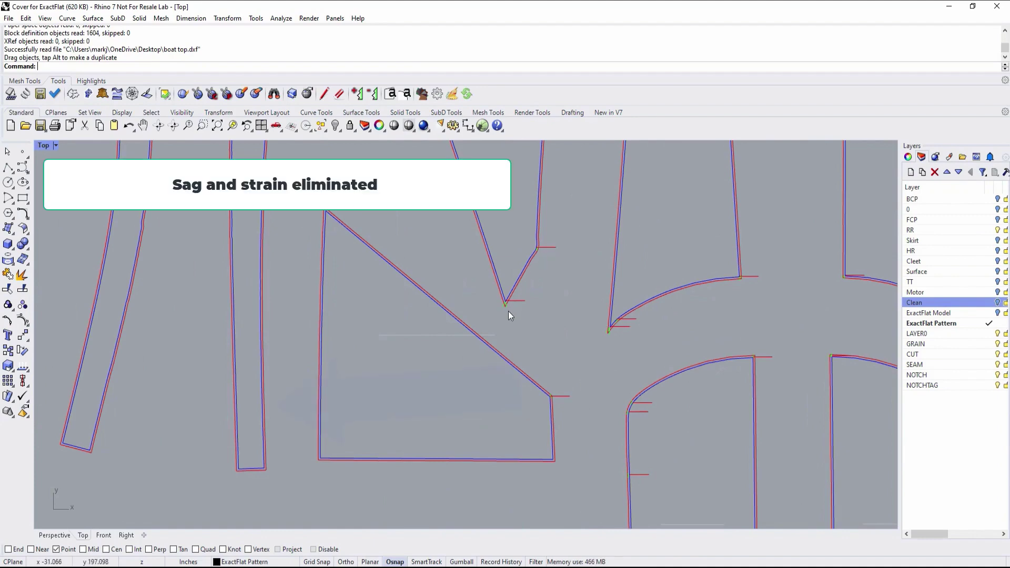
scroll(670, 414, down, 3)
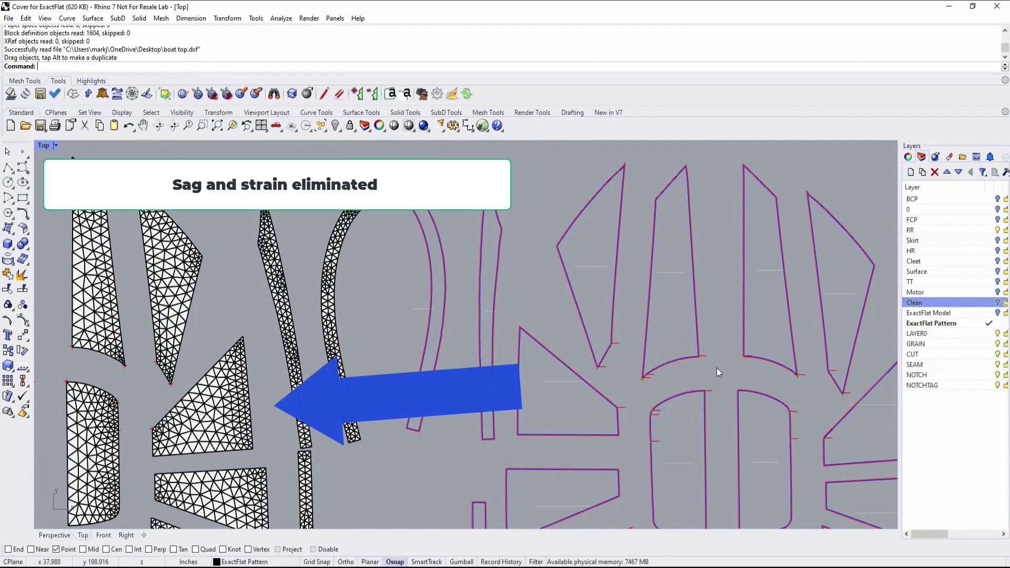
scroll(715, 368, down, 6)
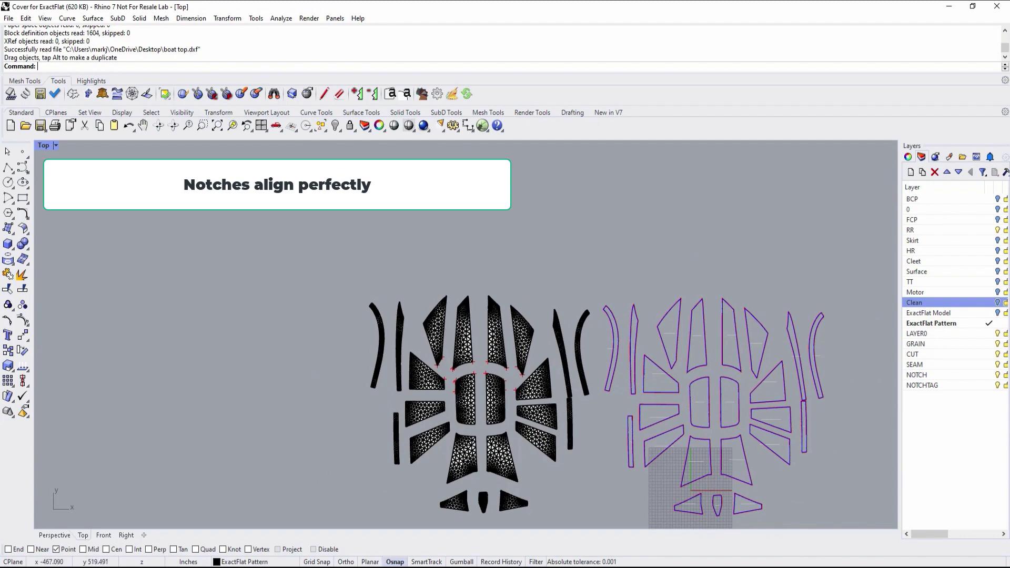
click(216, 125)
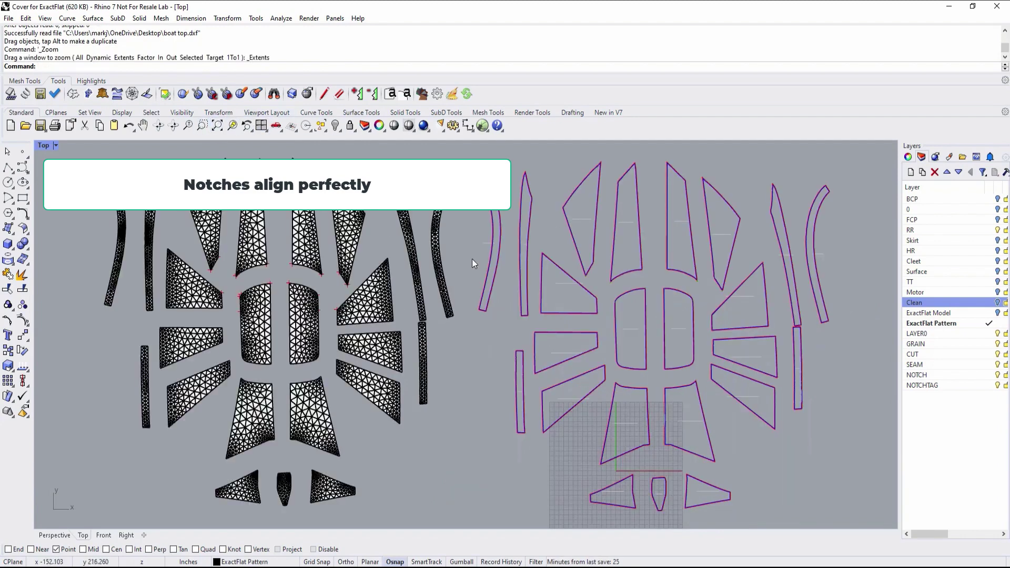
scroll(481, 339, down, 2)
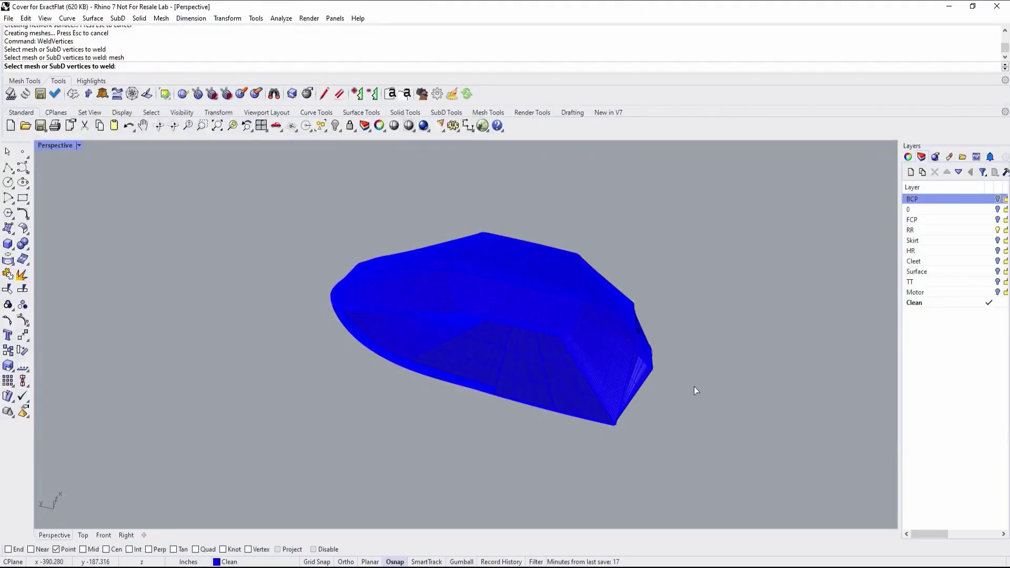
- Mesh the whole boat hull with the default Polygon Mesh Options
key(Escape)
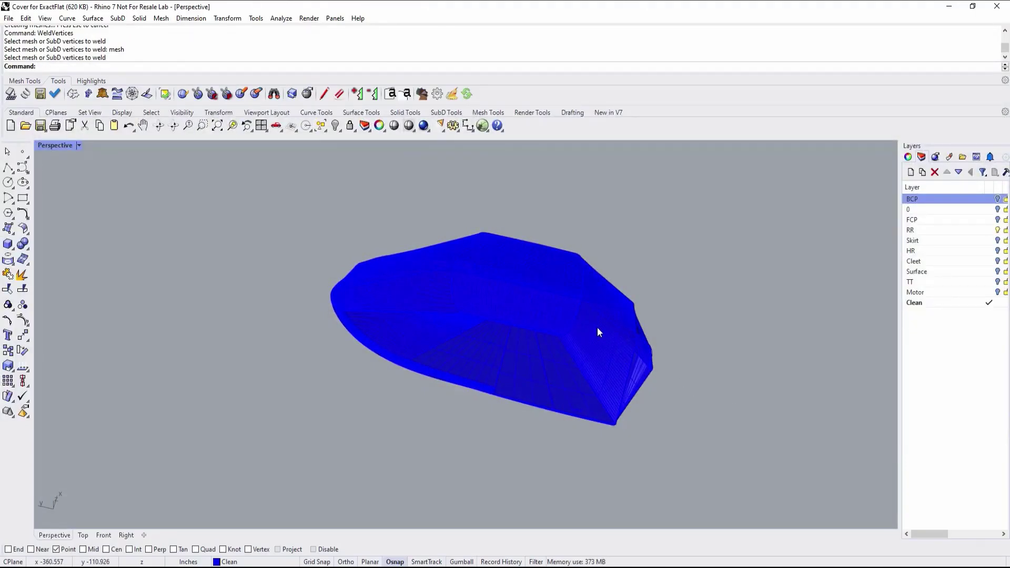
text(Mesh)
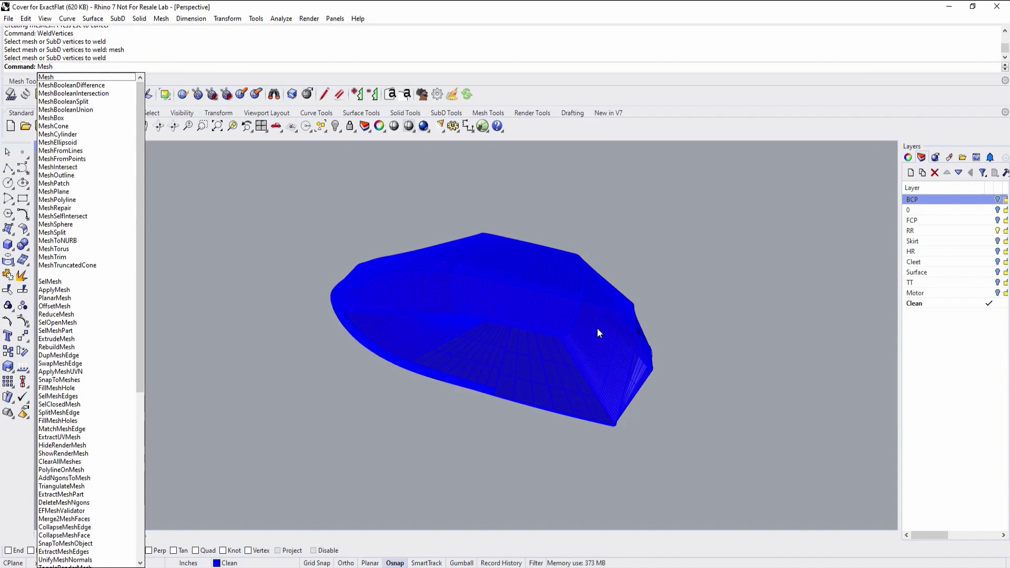
key(Return)
drag(286, 189, 717, 480)
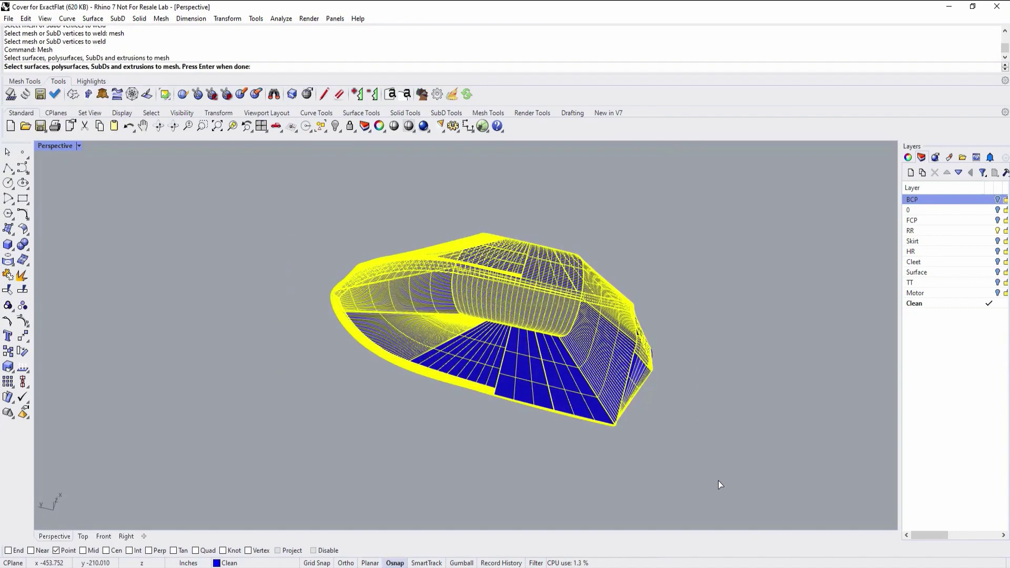
key(Return)
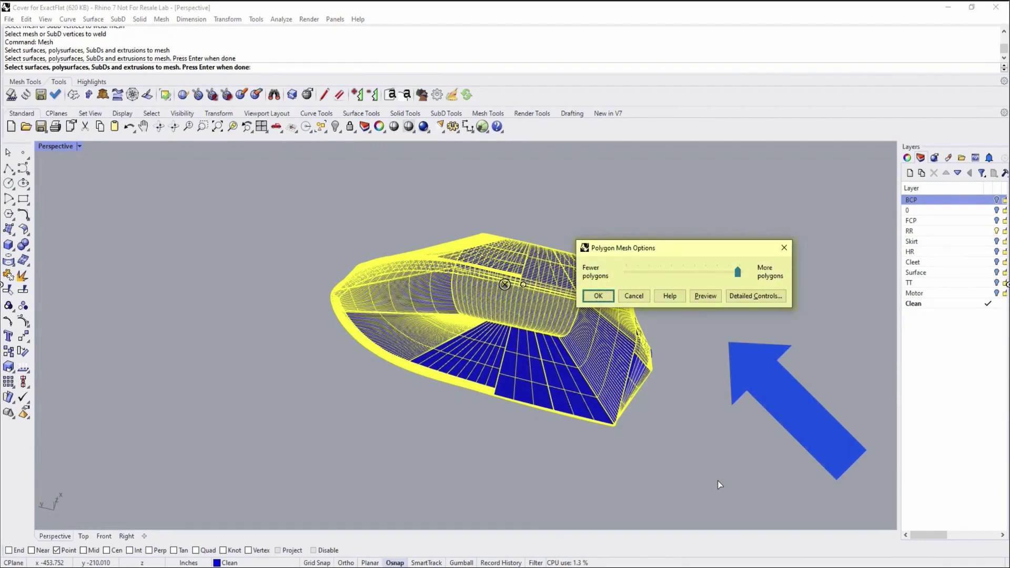
key(Return)
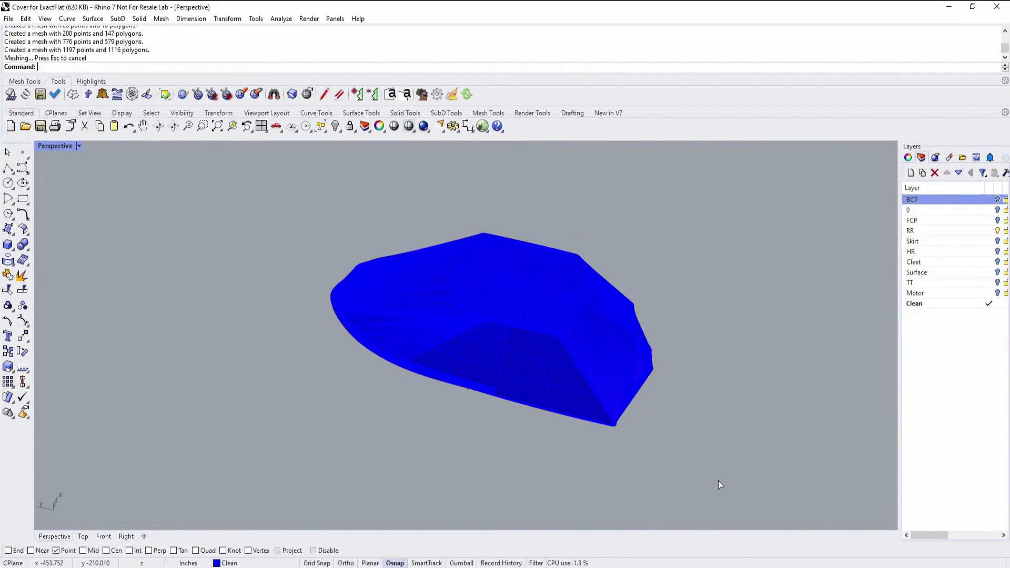
- Select all meshes with SelMesh, isolate them, and clear the selection
text(SelMesh)
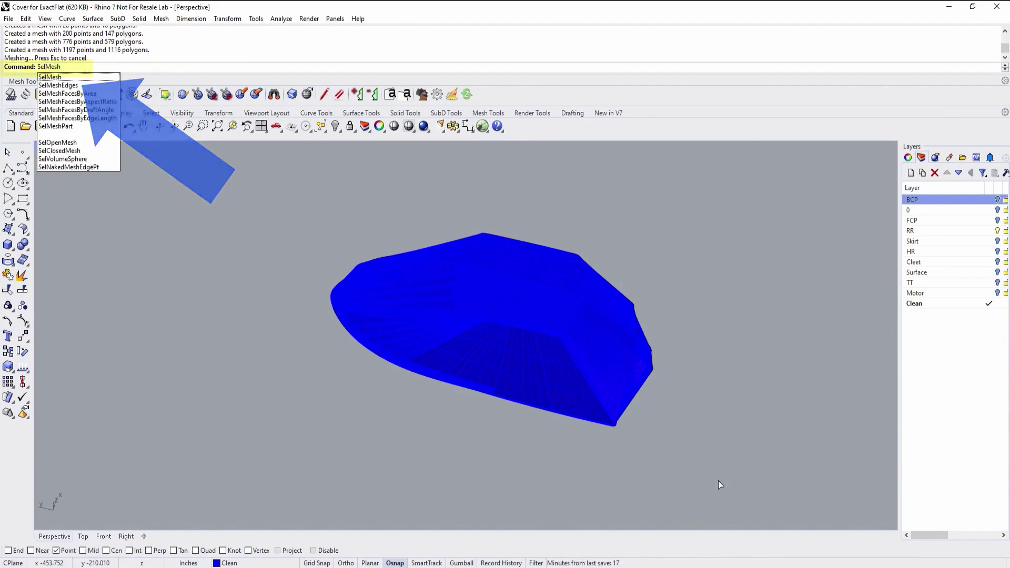
key(Return)
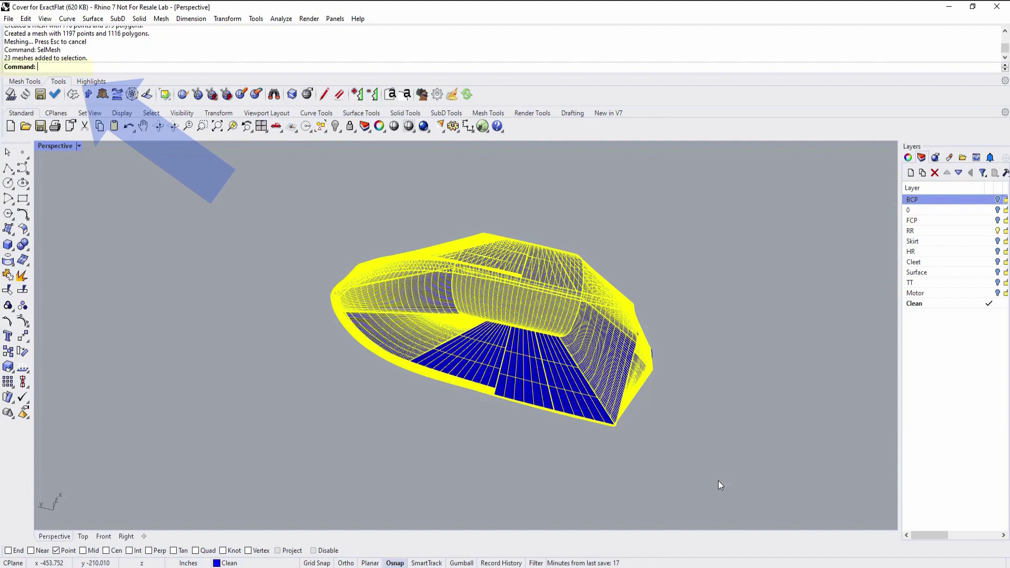
text(Isolate)
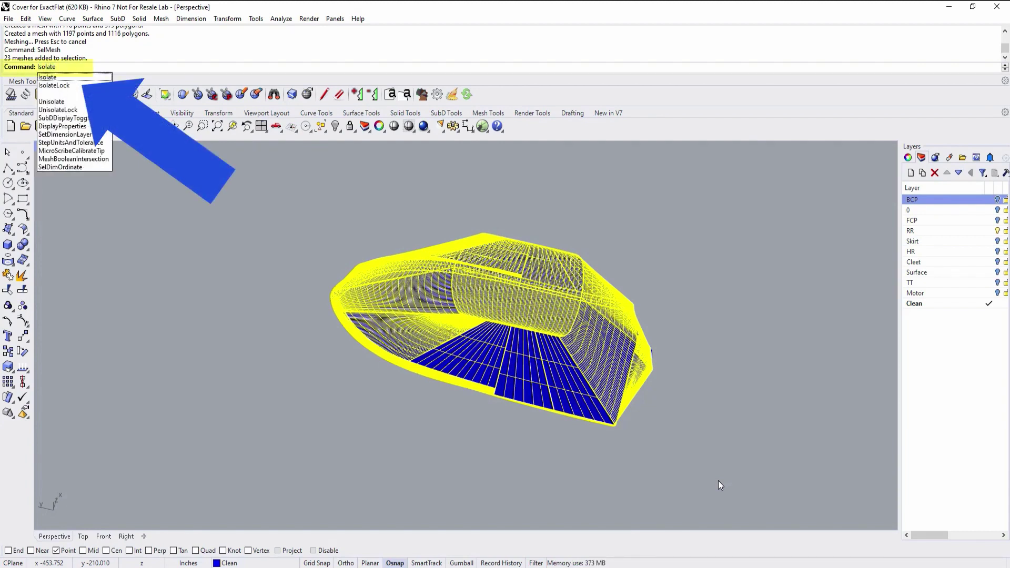
key(Return)
click(875, 427)
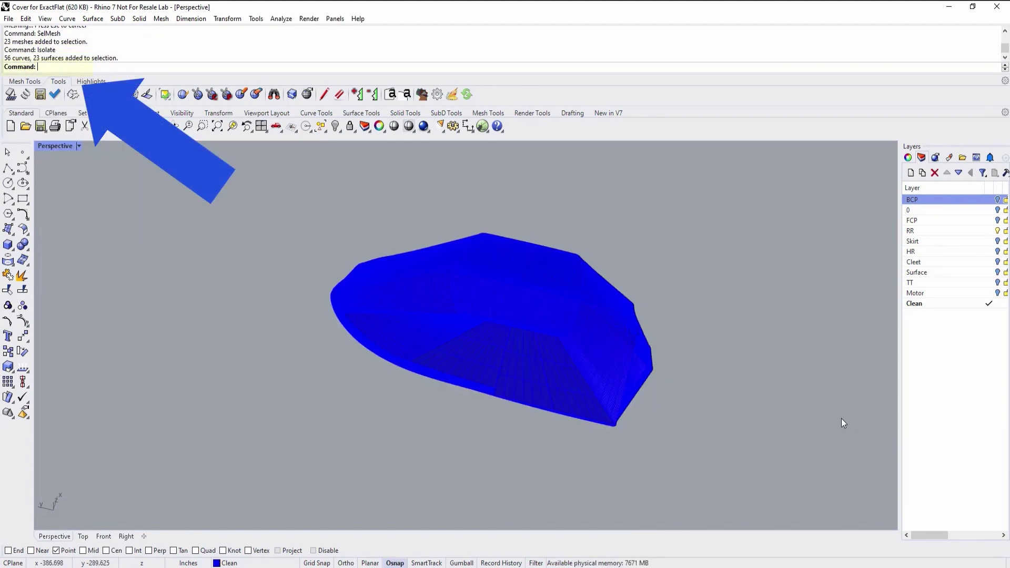
- Run WeldVertices and window-select the 23 hull meshes
text(Weld)
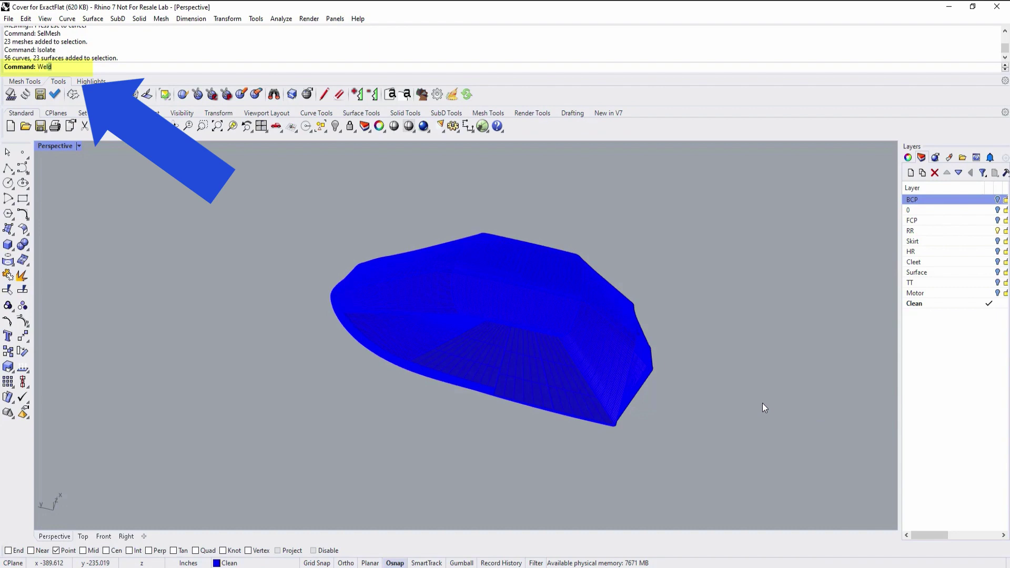
text(Vert)
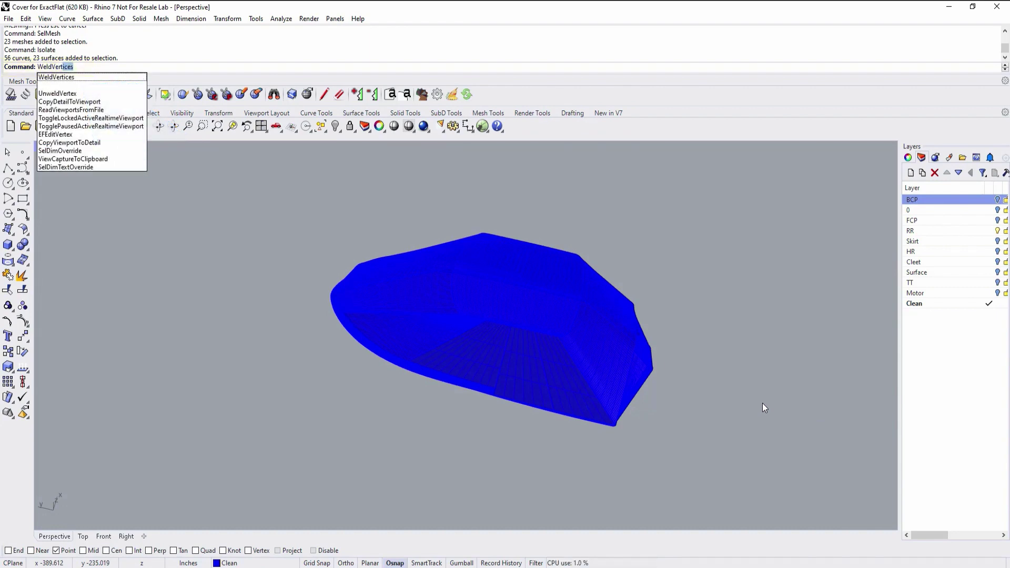
text(ices)
key(Return)
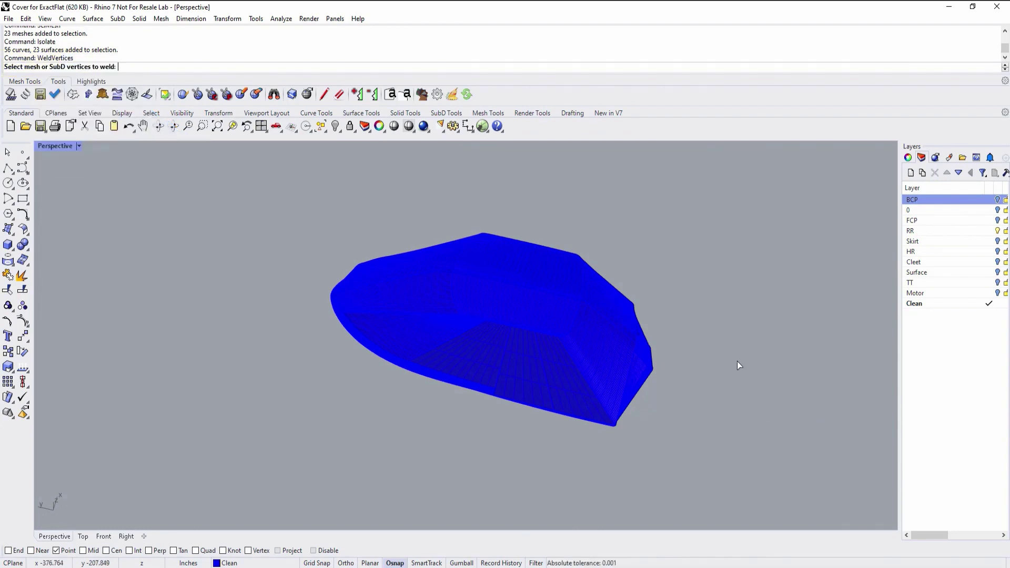
drag(293, 196, 699, 470)
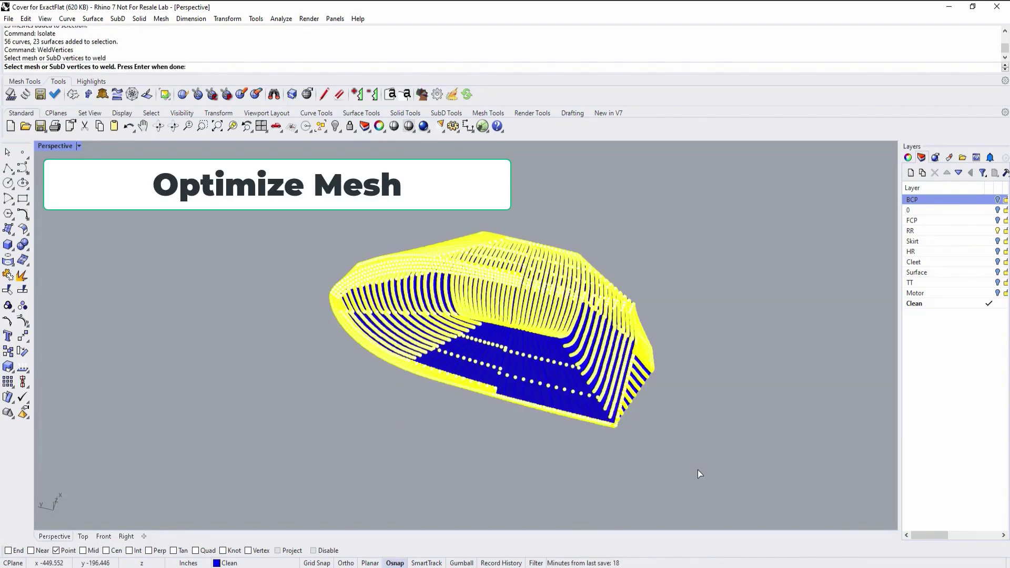
- Weld the hull vertices and select the 23 meshes for Adaptive Remesh
key(Return)
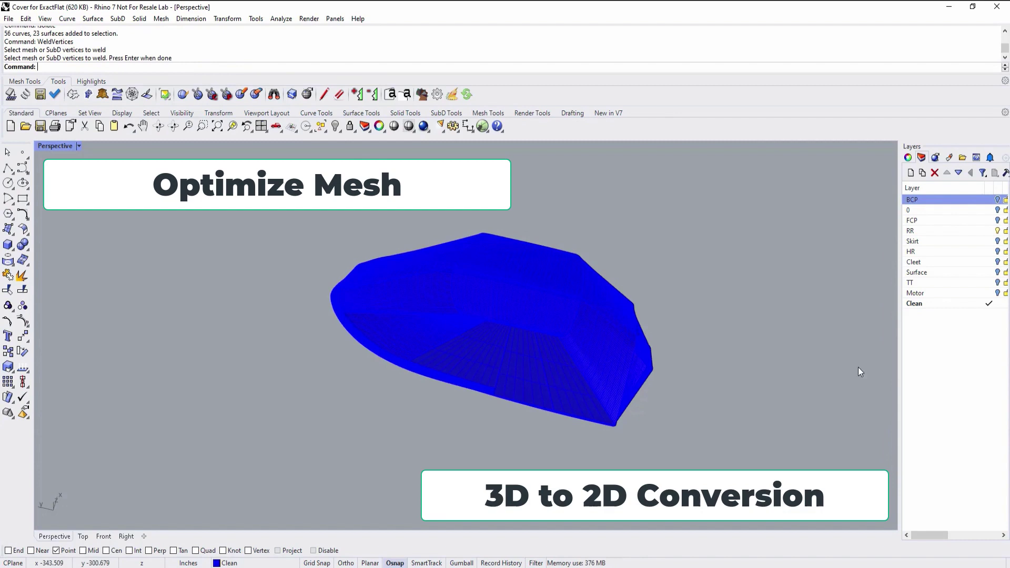
click(38, 82)
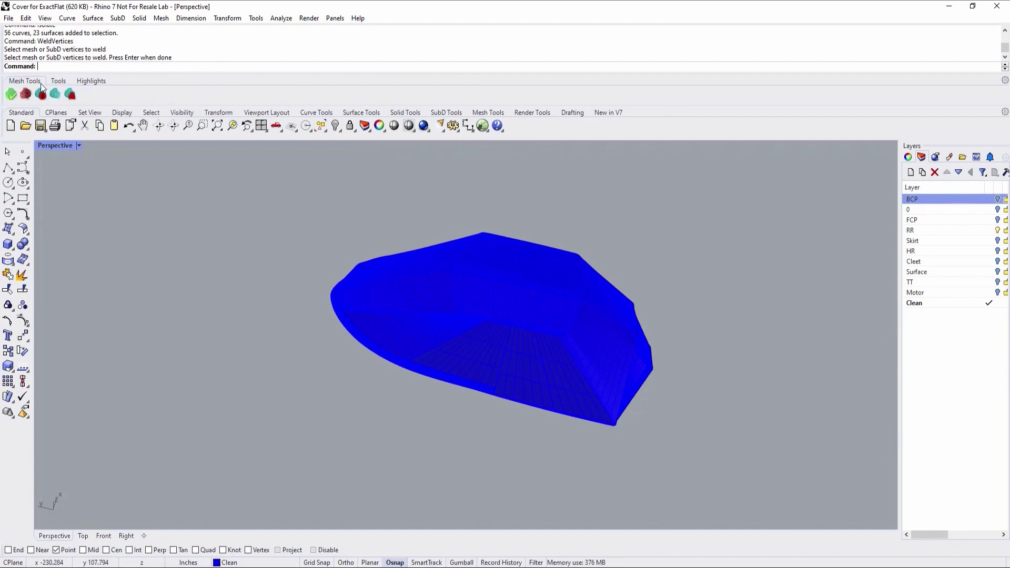
click(71, 97)
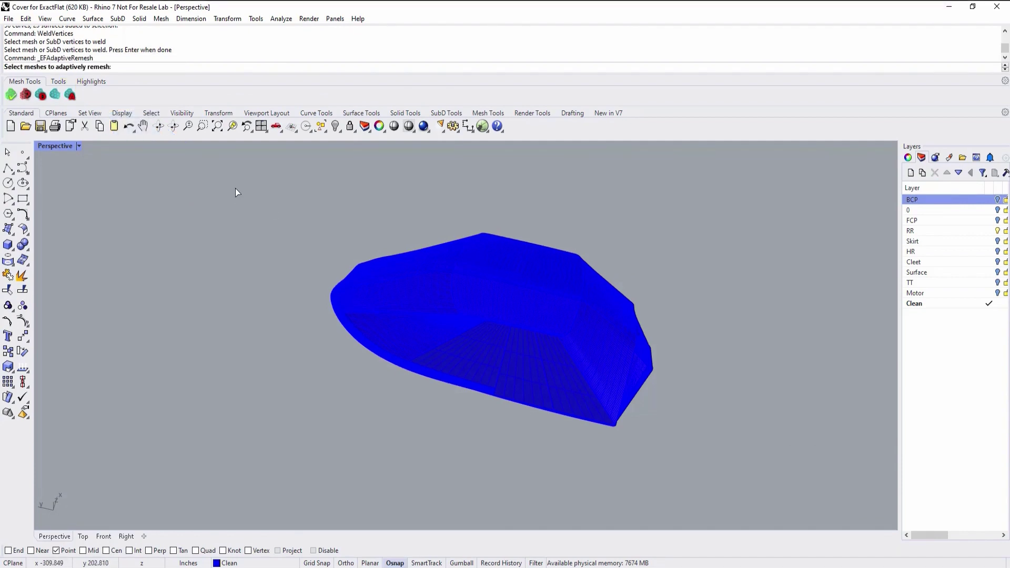
drag(234, 180, 718, 488)
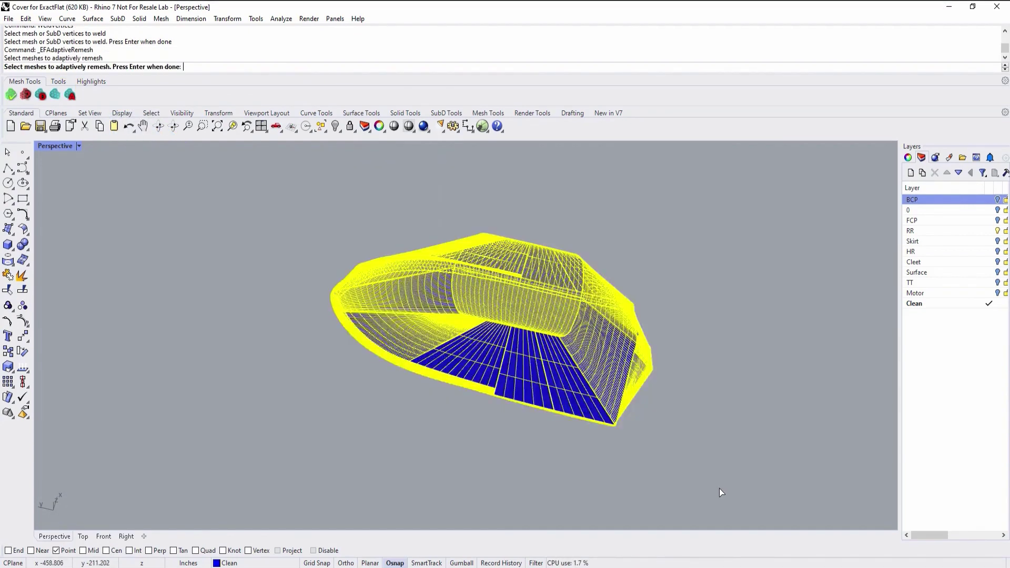
key(Return)
- Run the adaptive remesh, reducing 12343 vertices to 3239, and orbit to inspect it
click(656, 471)
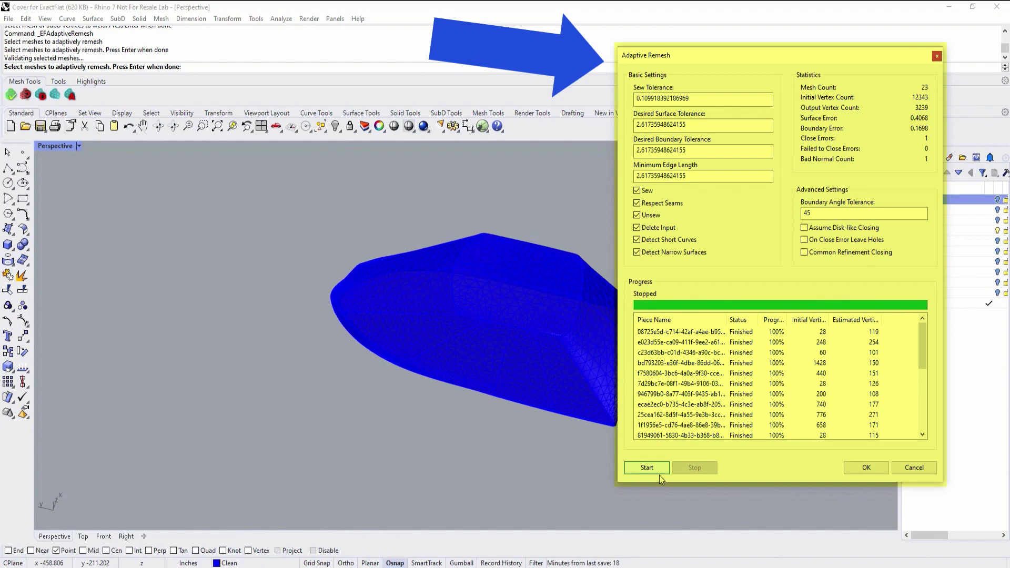
click(853, 473)
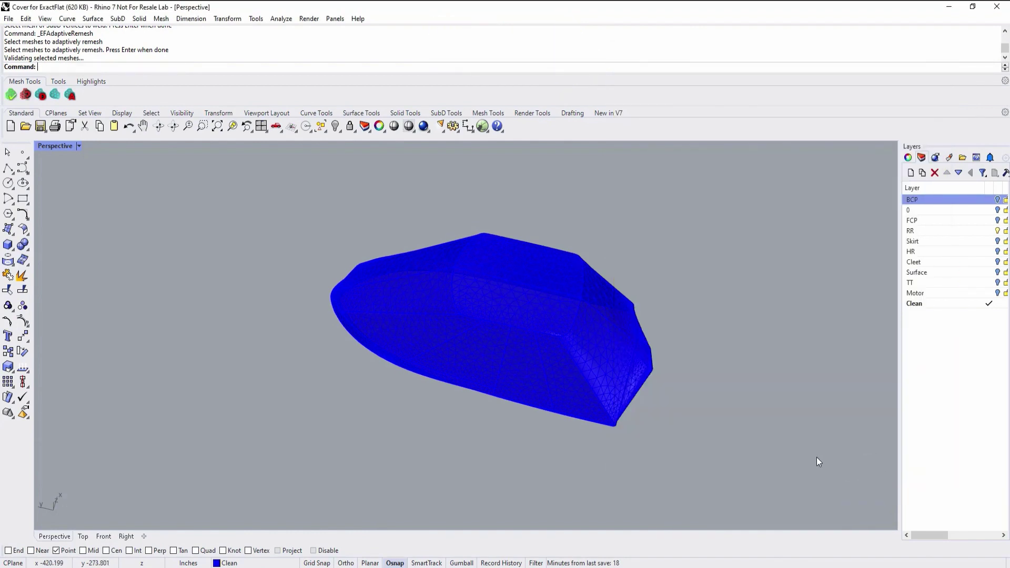
right_drag(819, 460, 489, 408)
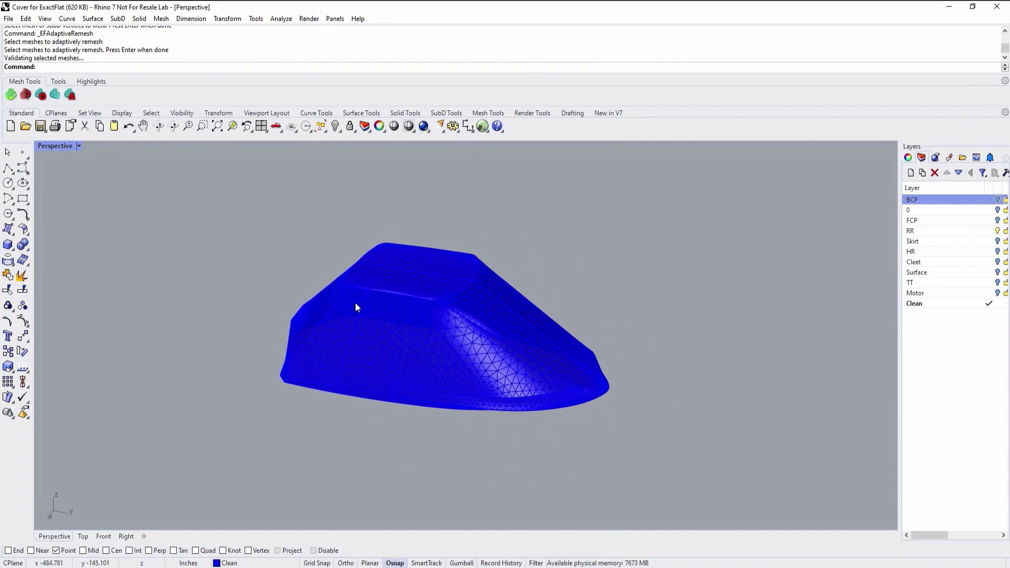
- Flatten the whole hull mesh with EFFlatten into 23 ExactFlat pieces
click(58, 81)
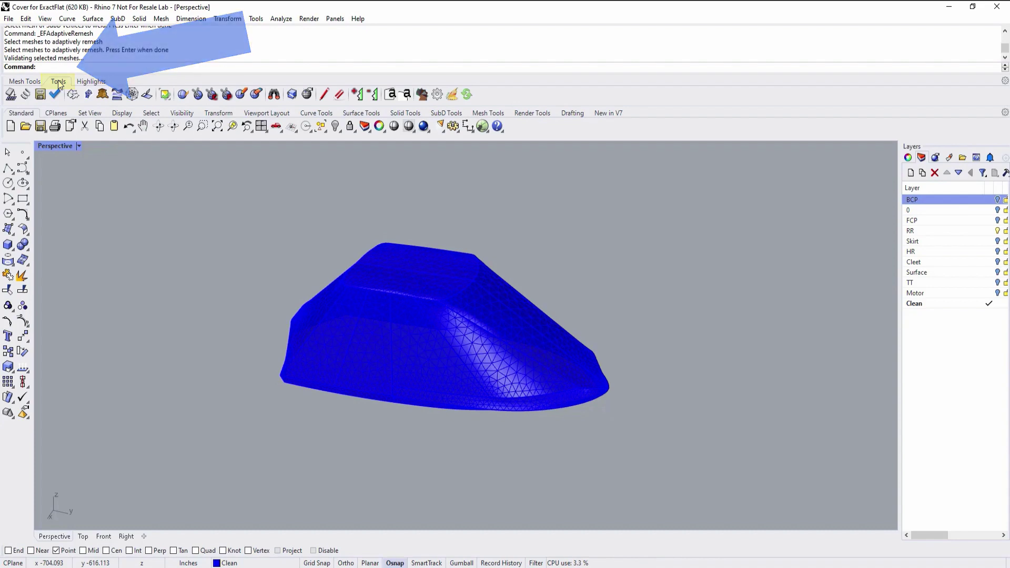
click(10, 94)
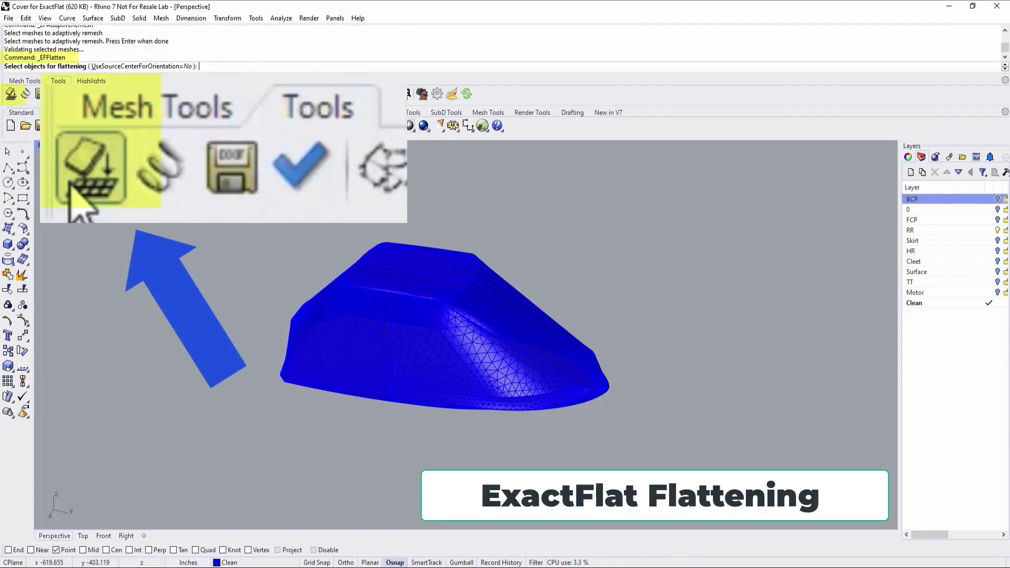
drag(176, 188, 710, 467)
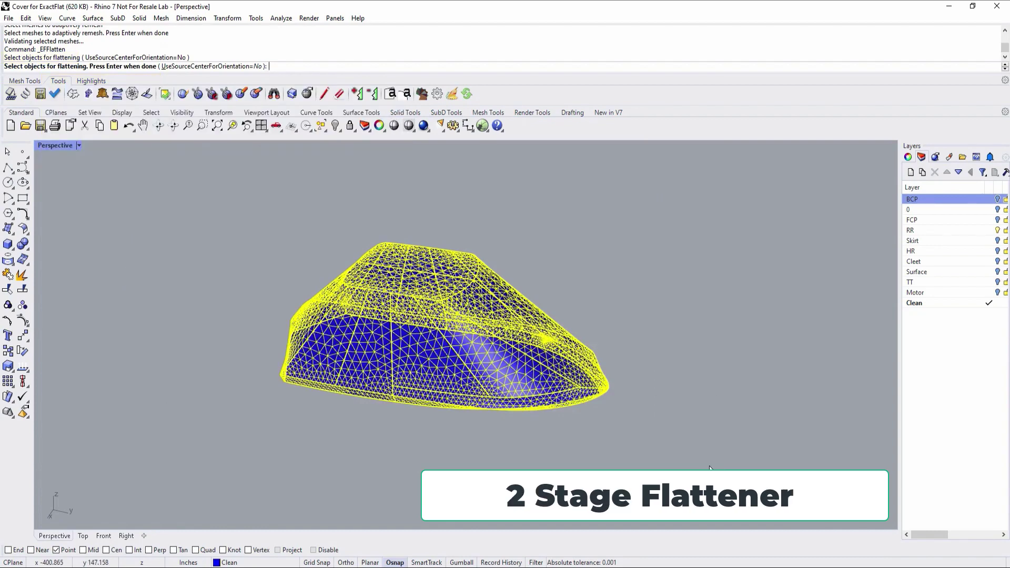
key(Return)
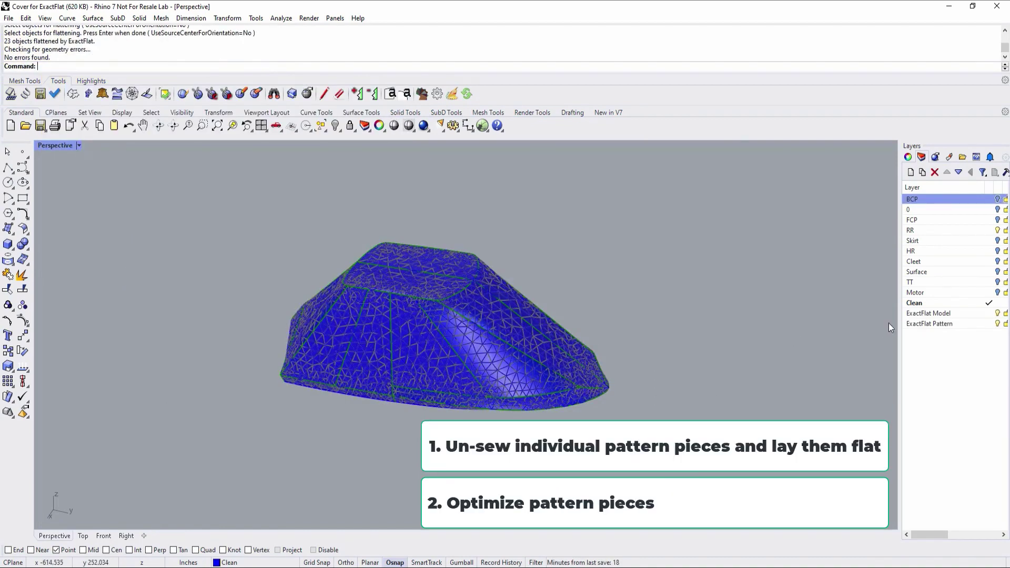
- Make ExactFlat Pattern the current layer and hide the ExactFlat Model and Clean layers
click(976, 325)
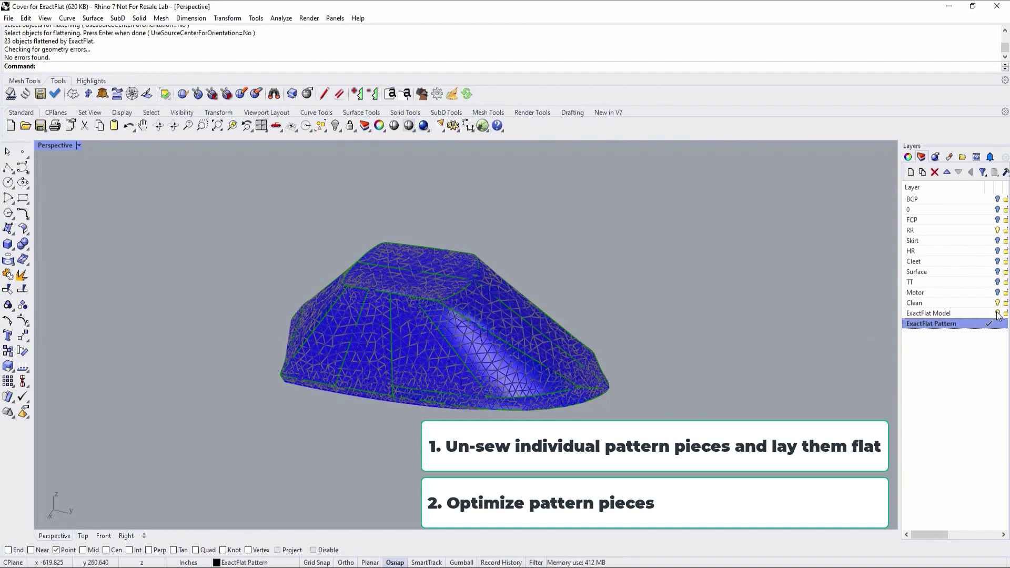
click(997, 313)
click(997, 302)
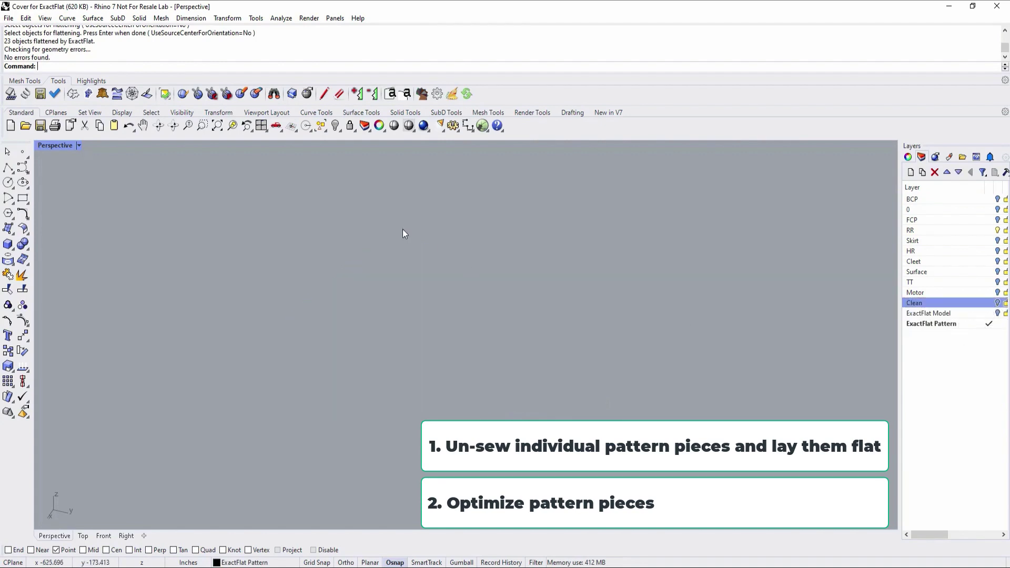
- Maximize the Top view, fit all flat pieces, and switch it to Shaded display
double_click(59, 146)
double_click(41, 146)
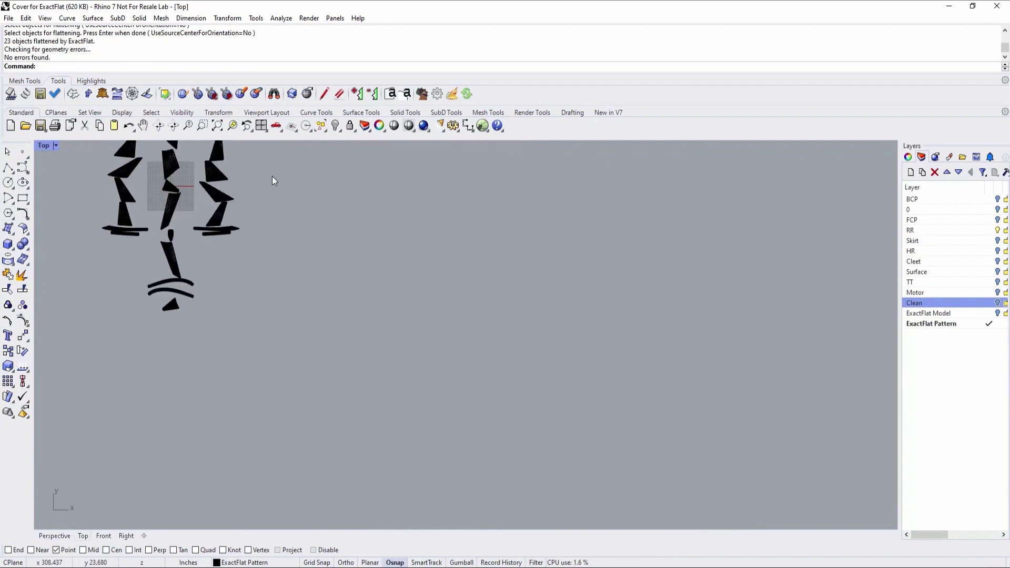
click(219, 128)
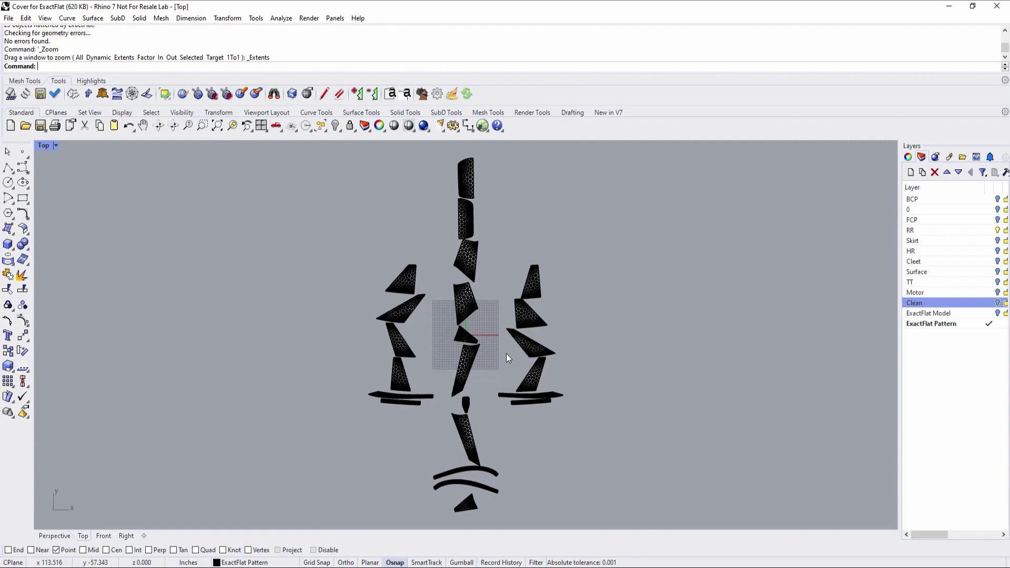
click(56, 145)
click(79, 201)
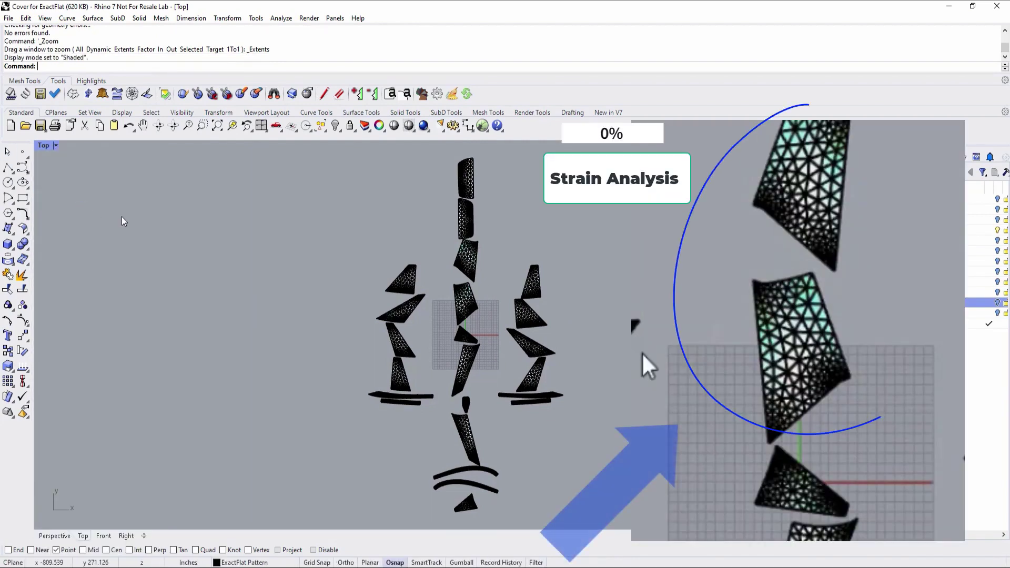
scroll(414, 331, up, 3)
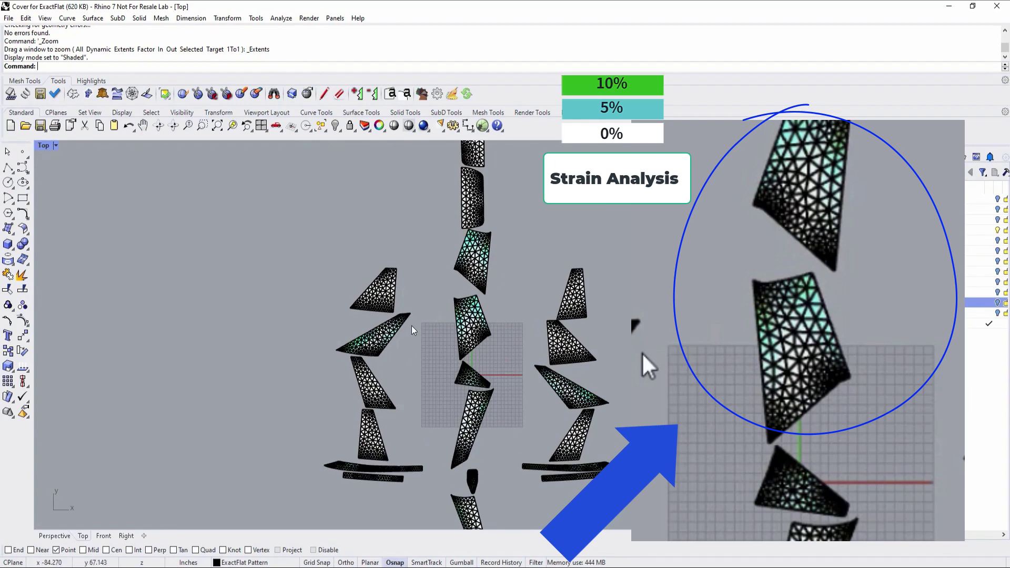
scroll(471, 304, down, 3)
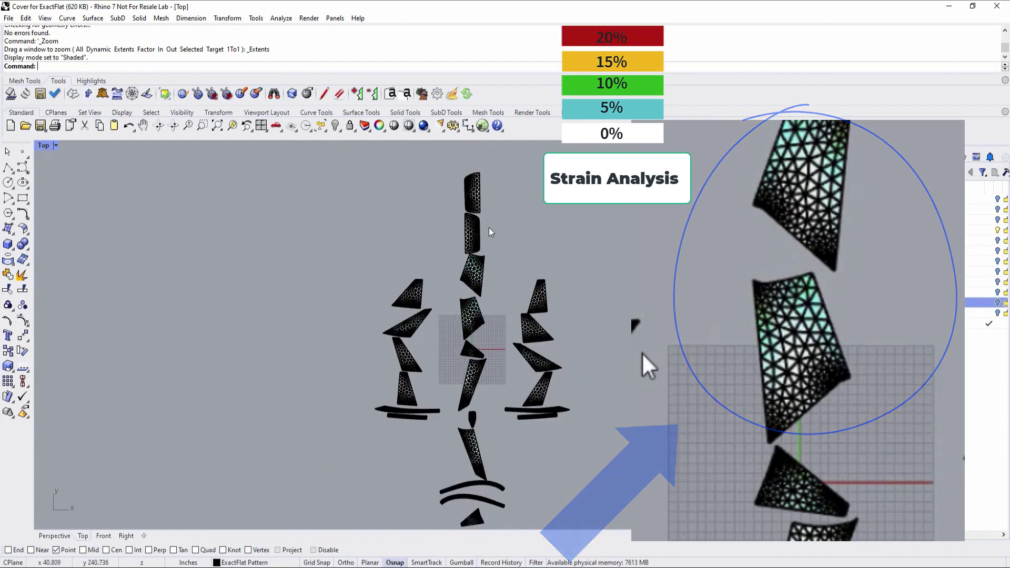
- Move the topmost pattern piece off to the left of the layout
drag(473, 207, 321, 275)
click(356, 240)
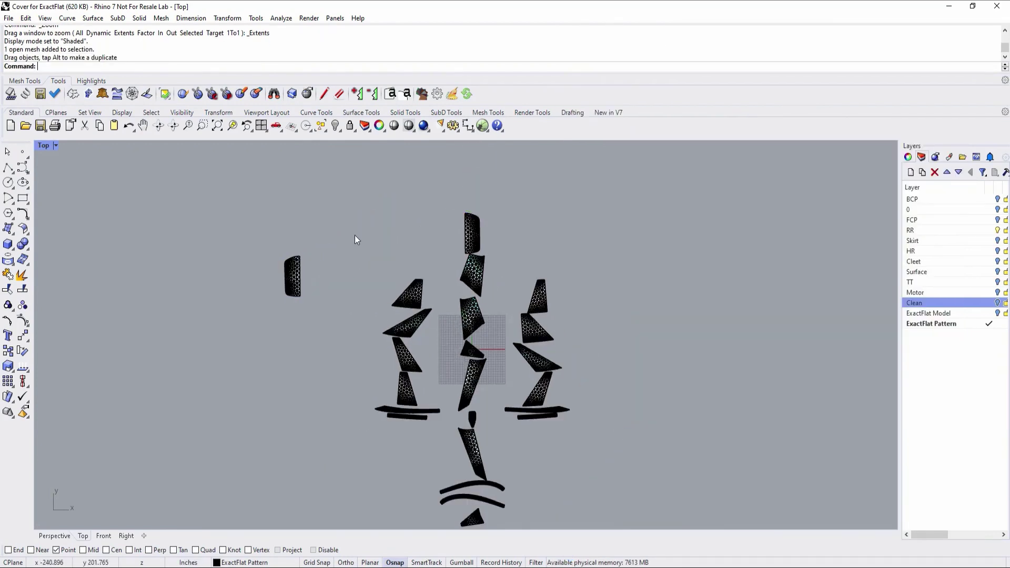
click(273, 94)
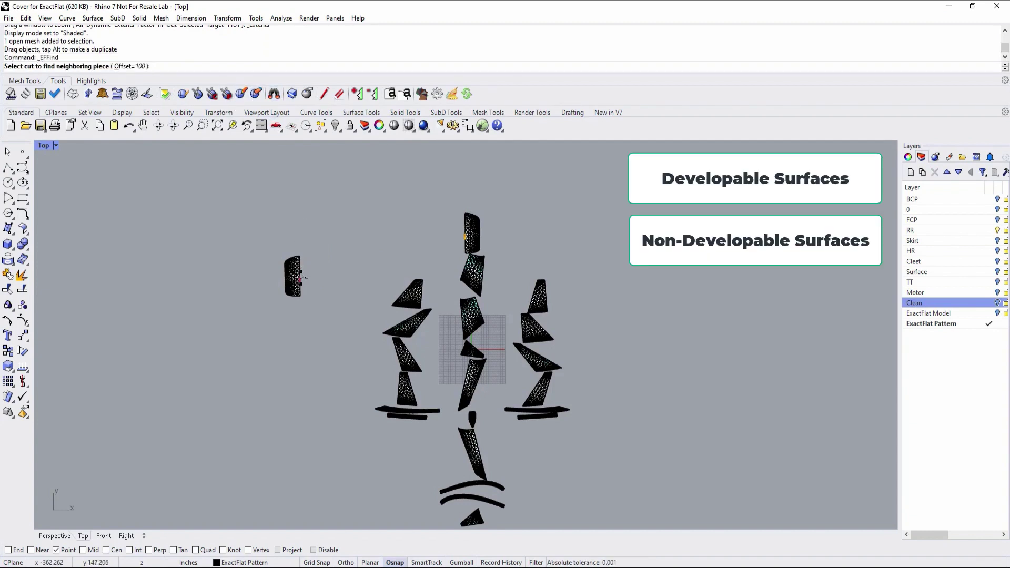
- Use EFFind with offset 20 to attach neighbouring pieces and triangles to the left cluster
click(299, 278)
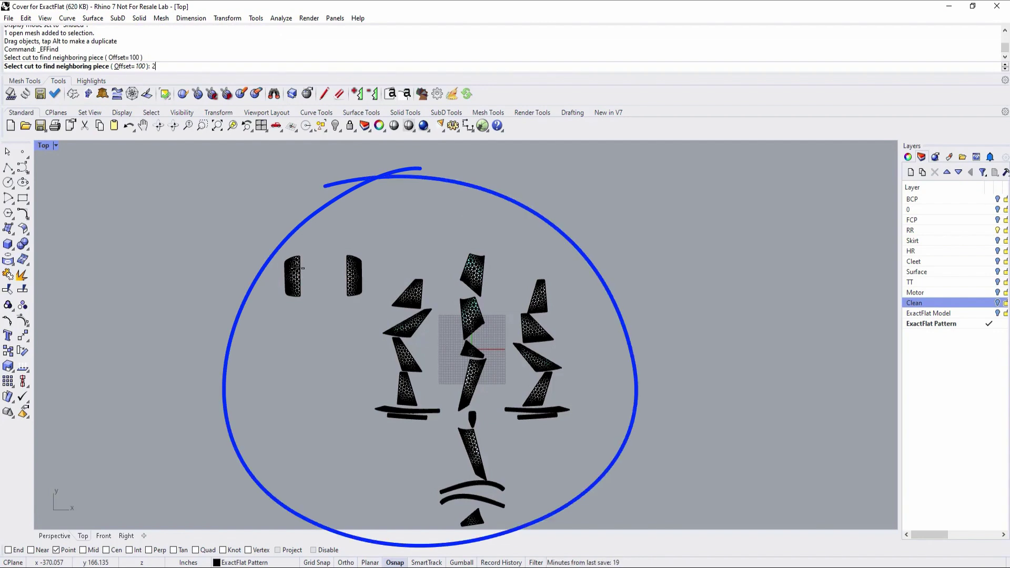
key(Return)
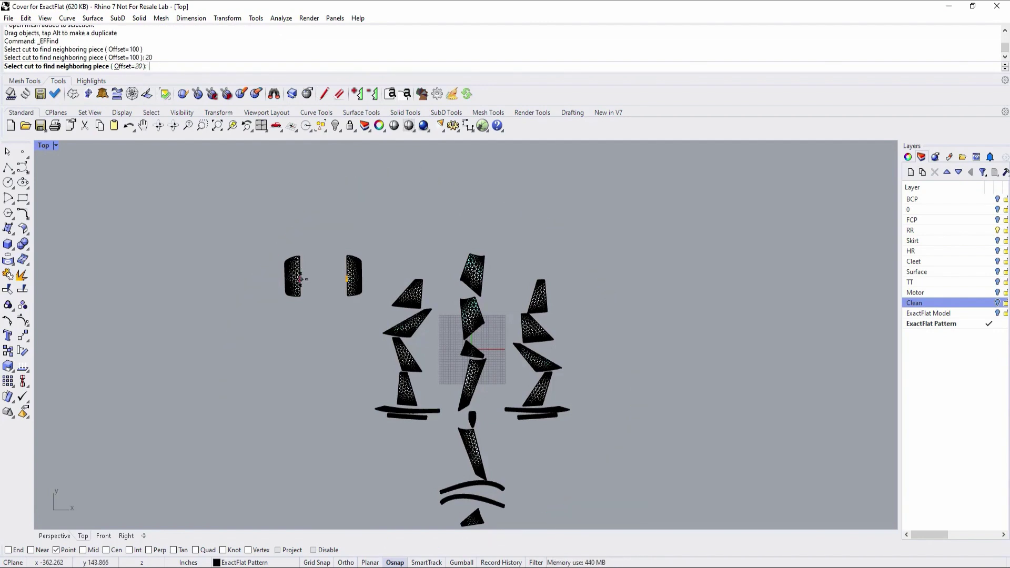
click(301, 277)
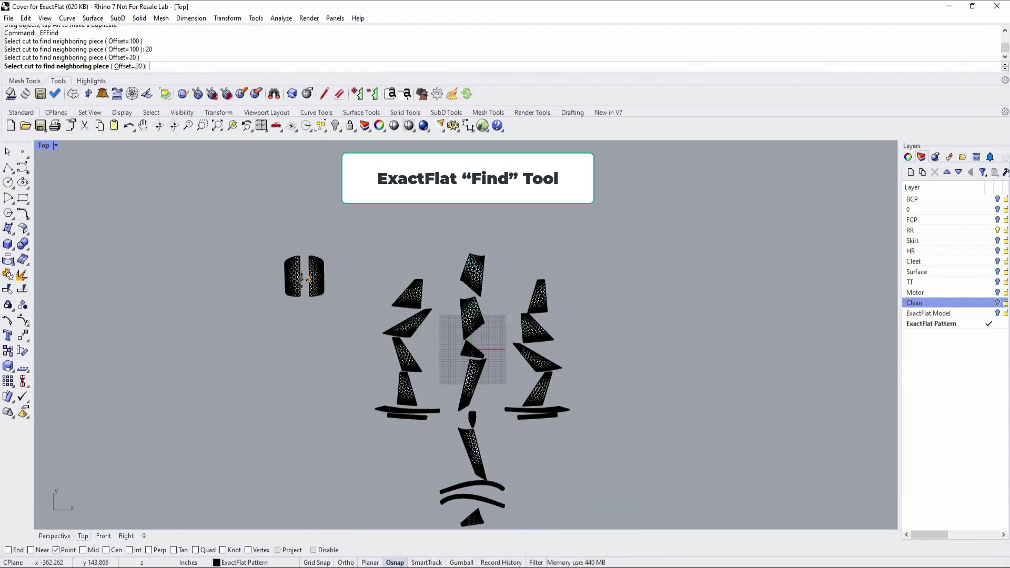
click(315, 254)
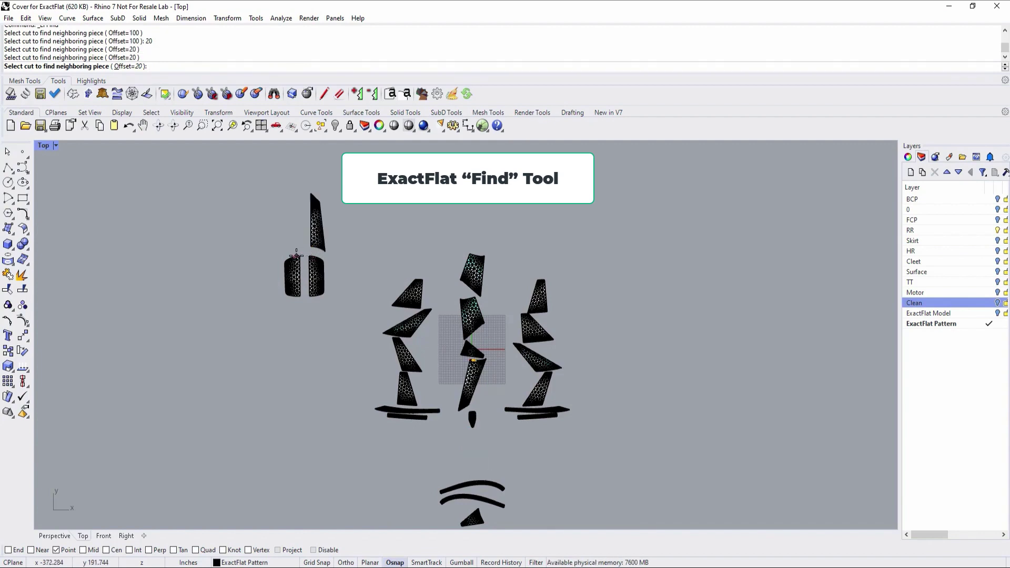
click(296, 256)
click(325, 234)
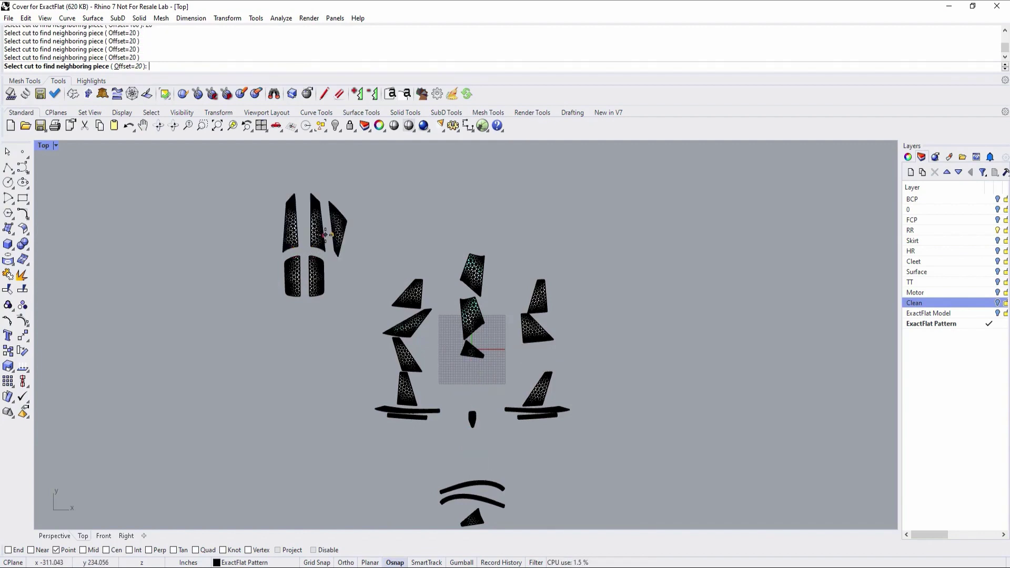
click(282, 231)
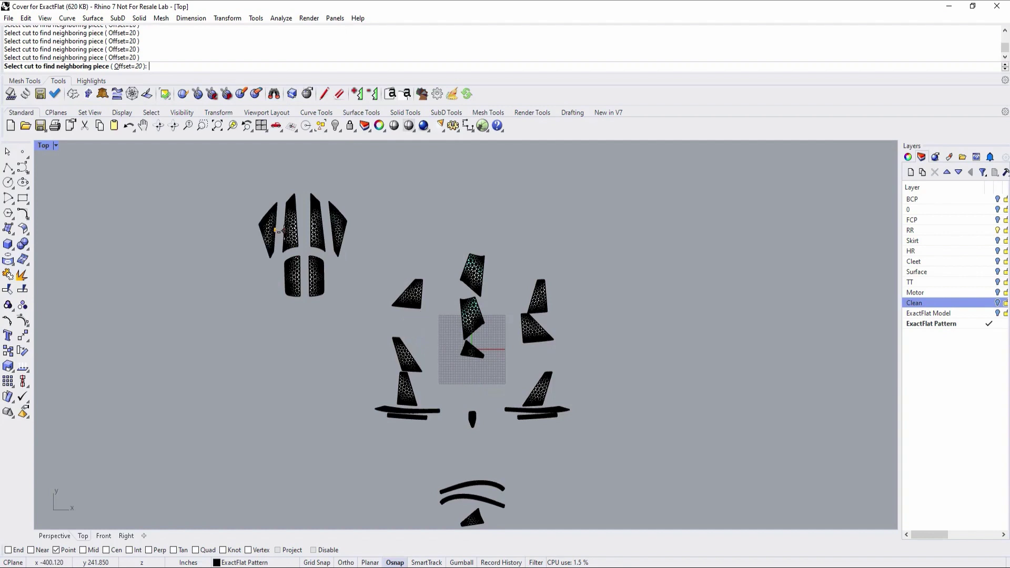
click(286, 281)
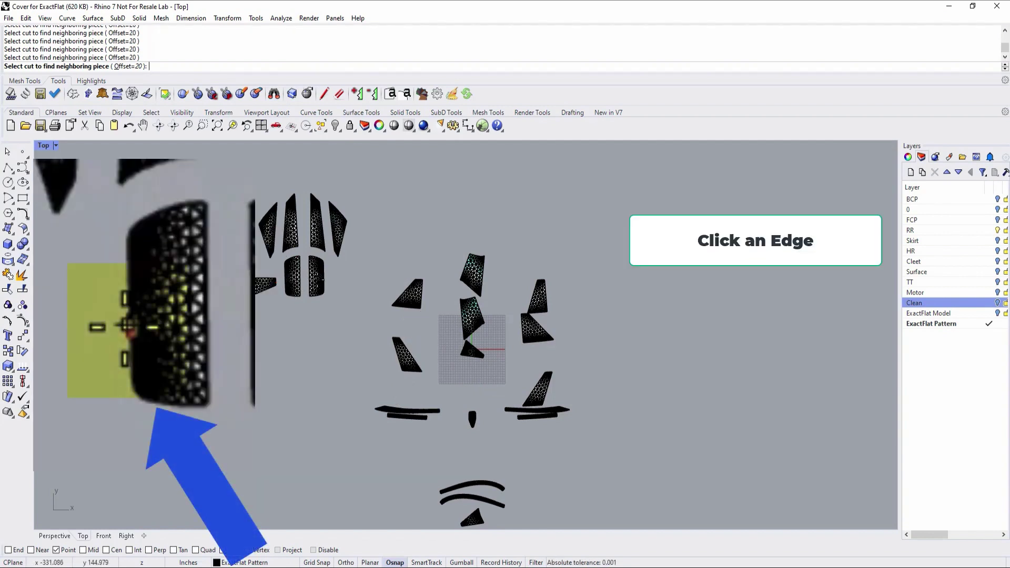
click(268, 276)
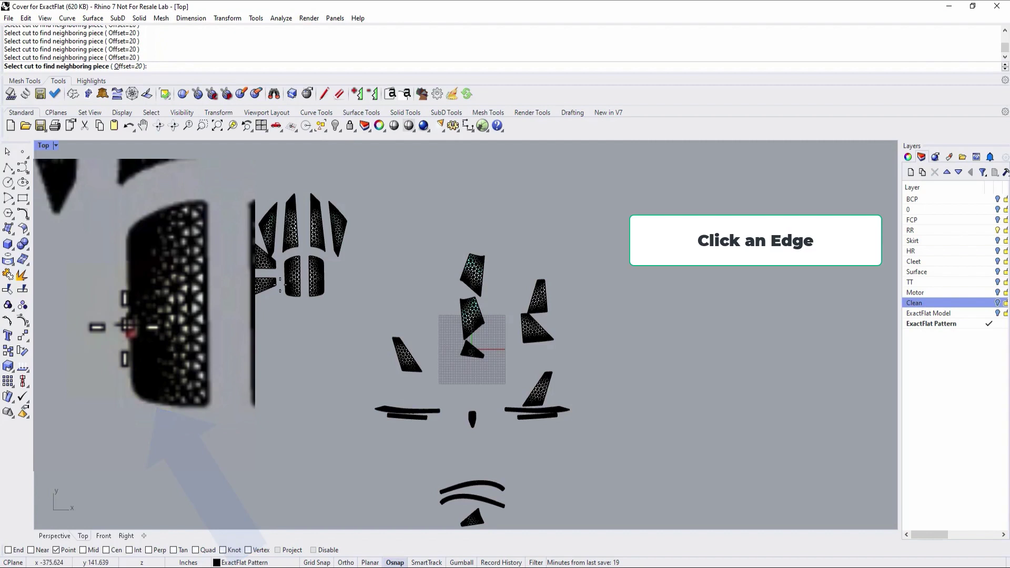
click(270, 293)
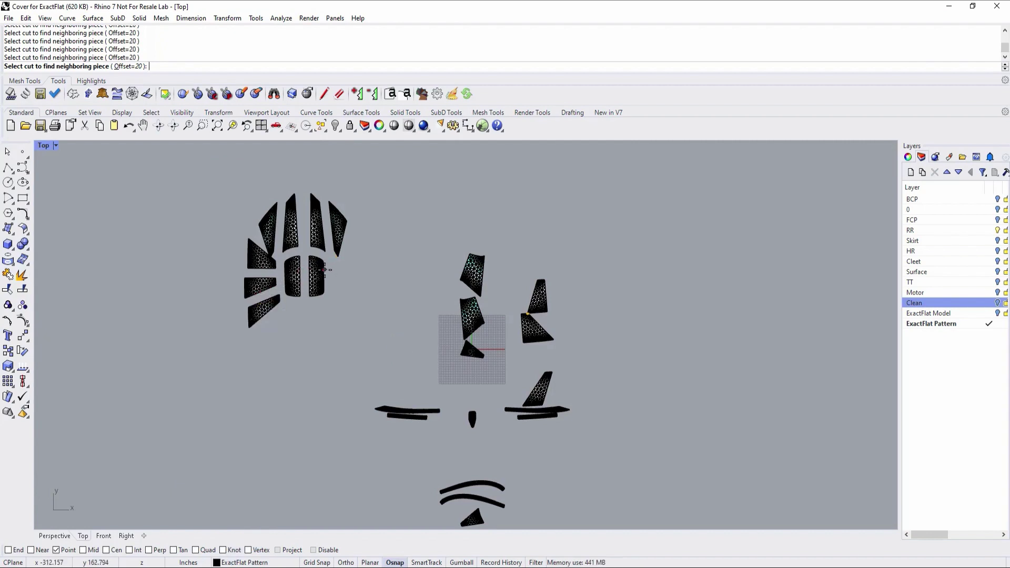
- Attach the triangles around the oval pieces and the bottom strip, then shift the bottom-right triangle right
click(324, 291)
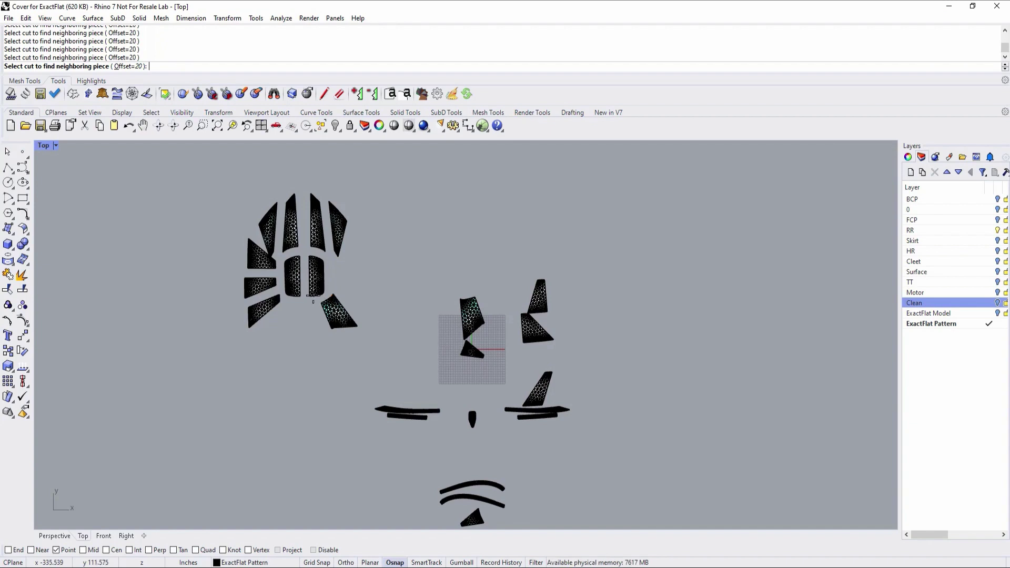
click(312, 299)
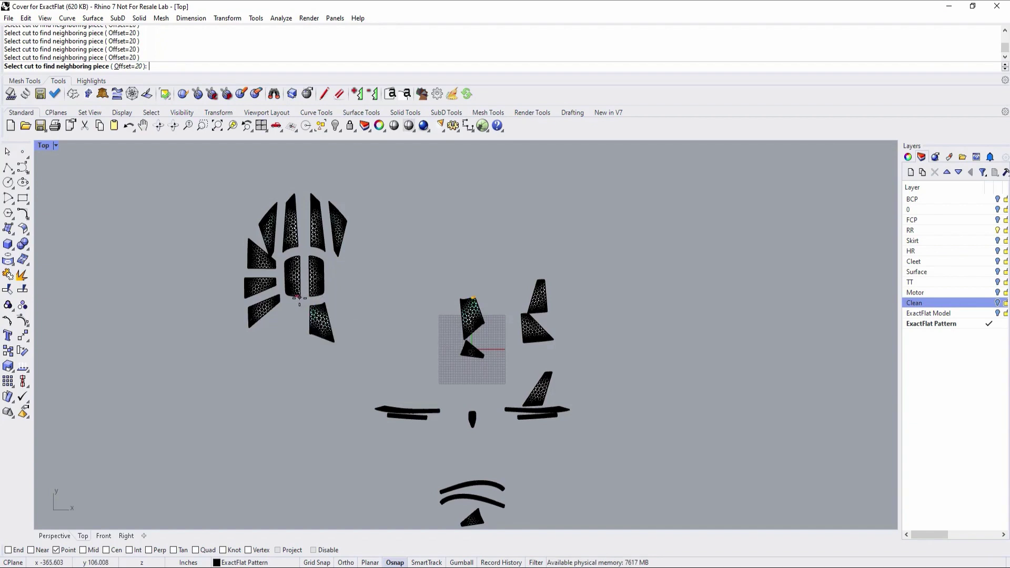
click(299, 298)
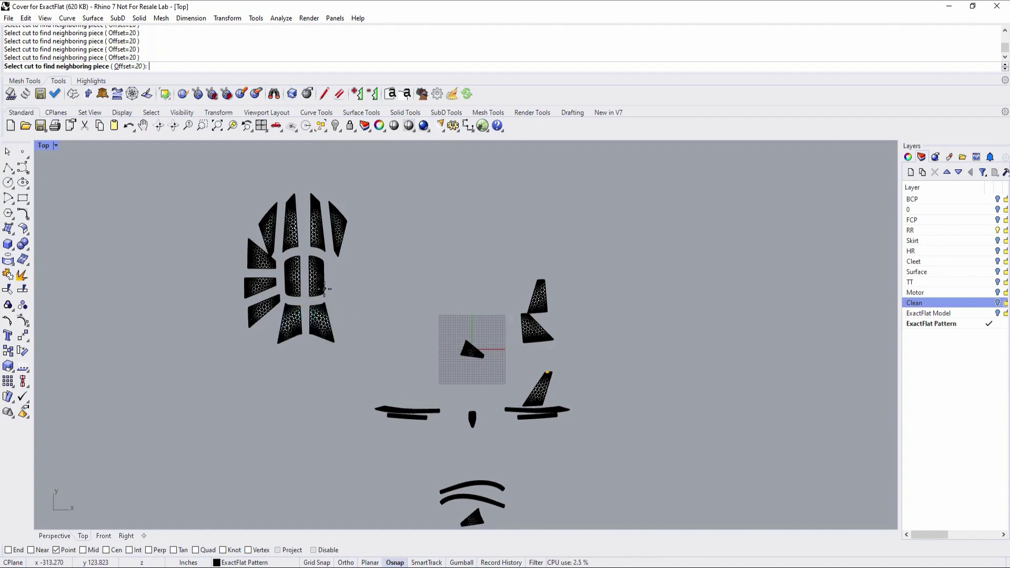
click(325, 288)
click(326, 282)
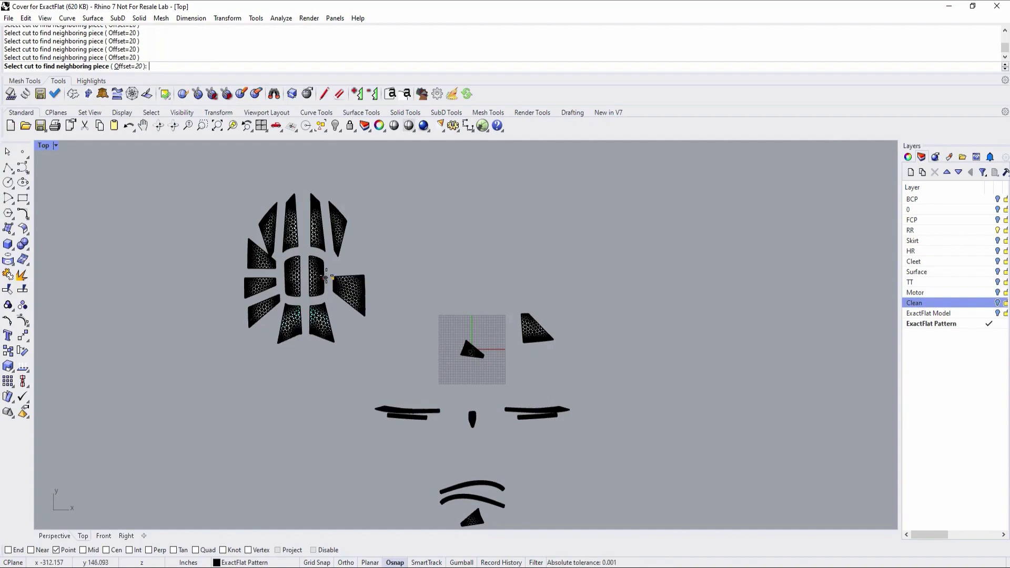
click(324, 276)
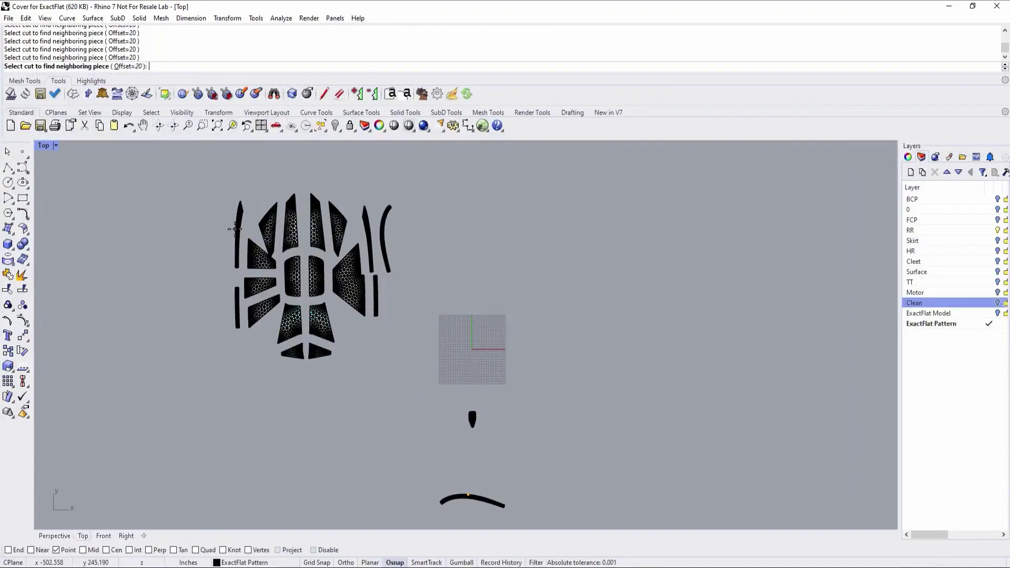
click(235, 228)
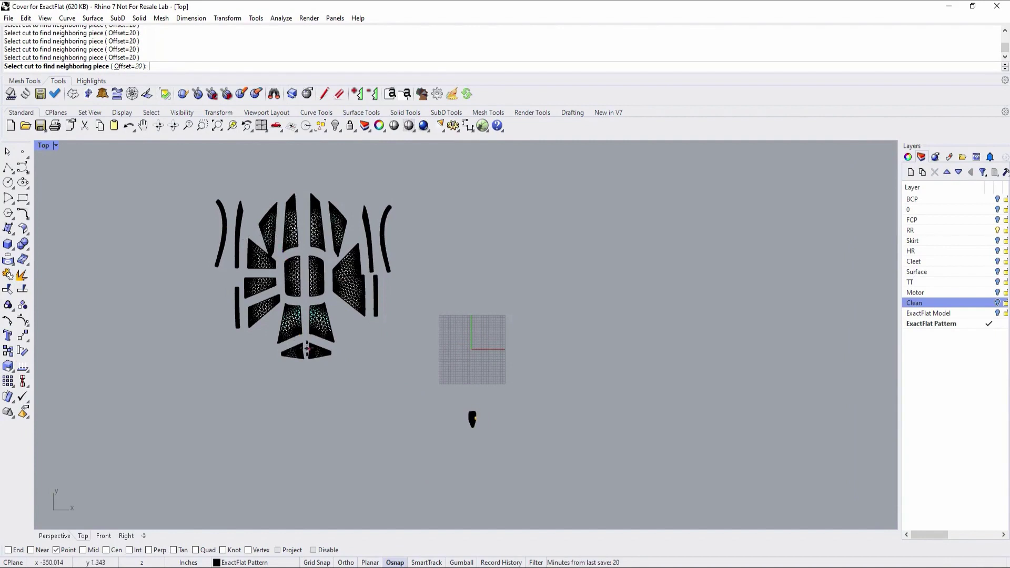
click(303, 355)
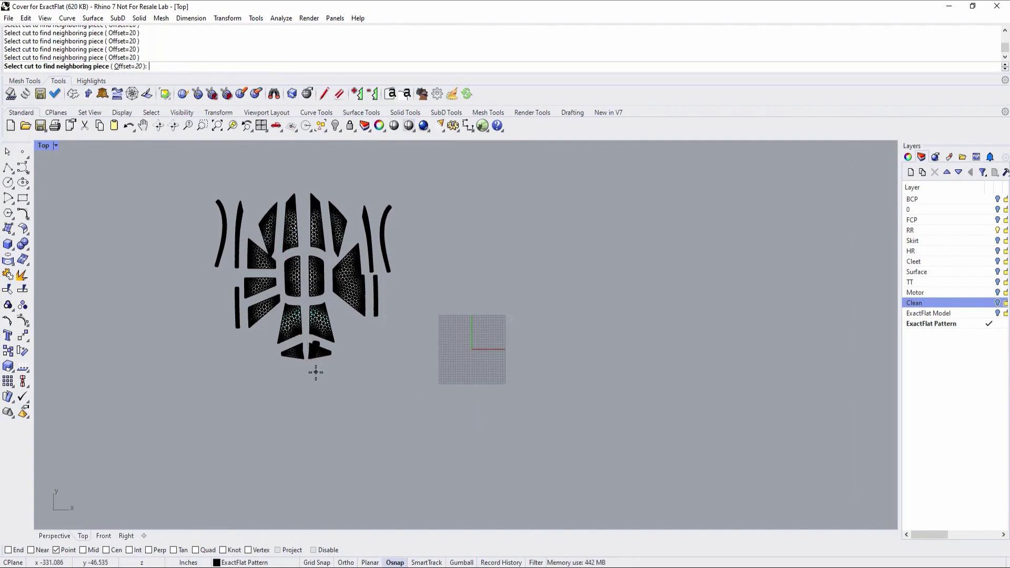
key(Return)
drag(327, 354, 298, 365)
click(295, 356)
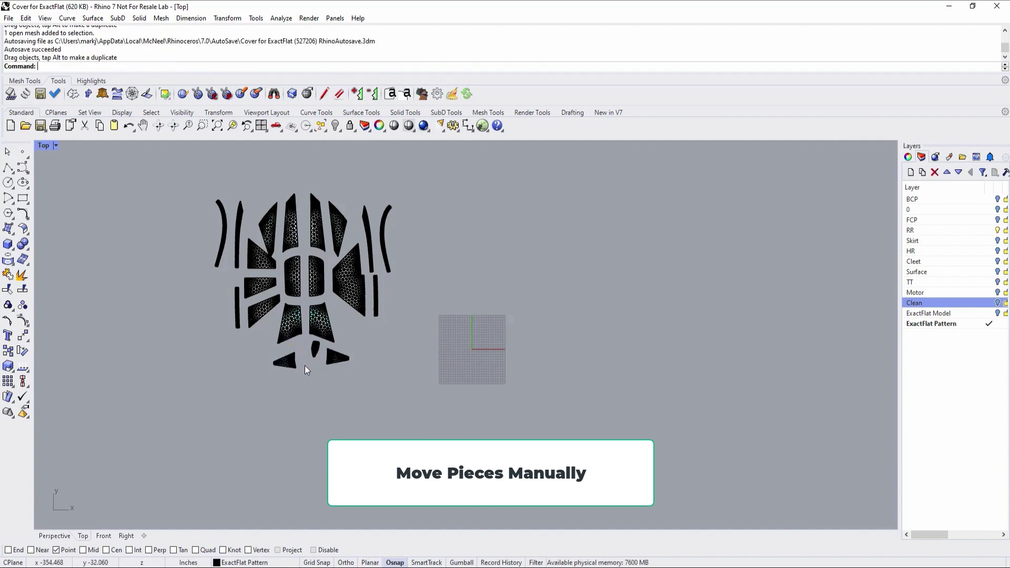
- Re-run EFFind for the small piece and shift the two bottom pieces into position
right_click(310, 365)
click(301, 361)
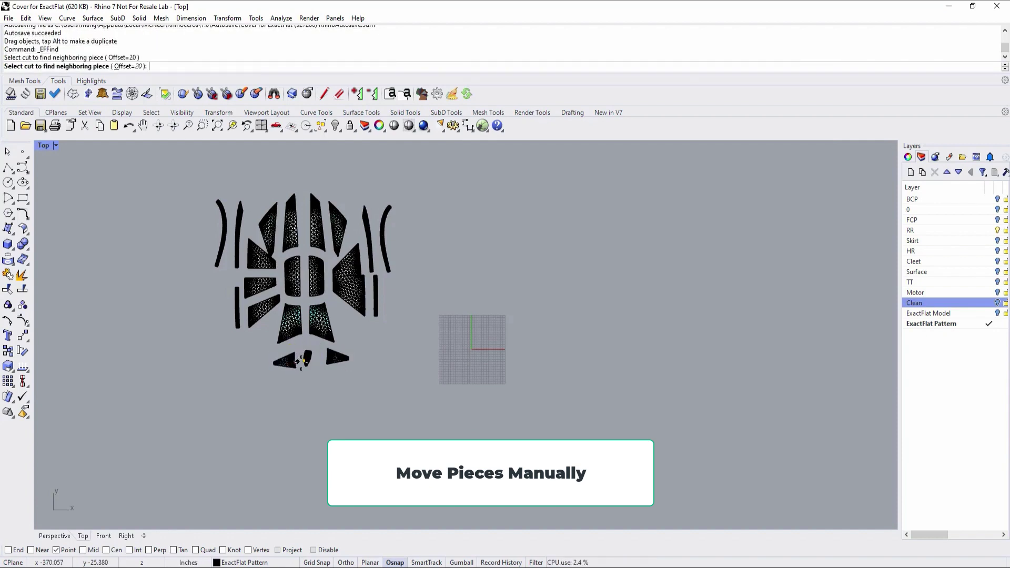
drag(301, 361, 306, 358)
drag(337, 358, 329, 359)
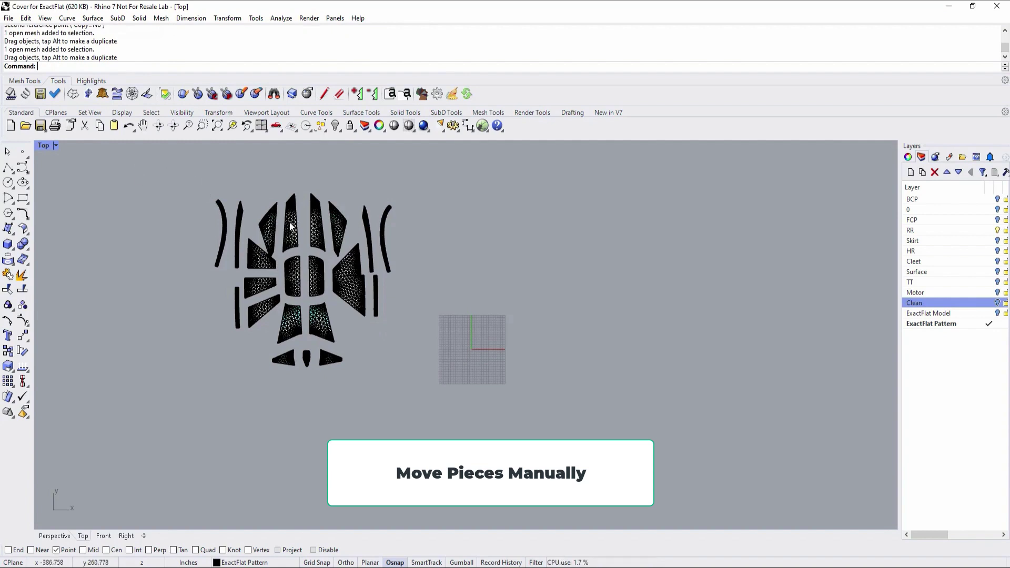
- Nudge the upper-left and right-side pieces upward, then zoom-window to frame the layout
drag(272, 228, 272, 220)
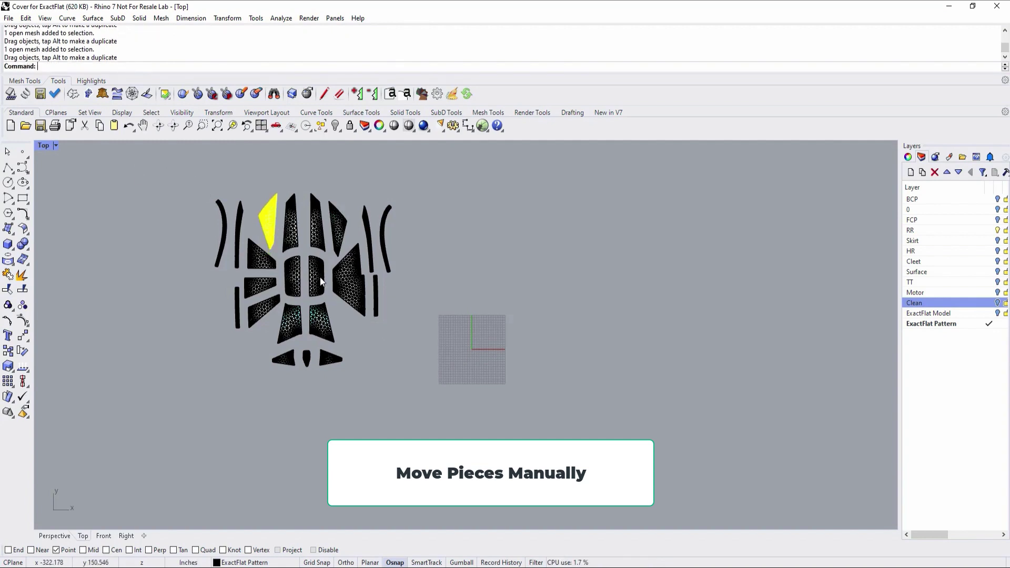
click(337, 297)
drag(337, 297, 350, 293)
click(425, 300)
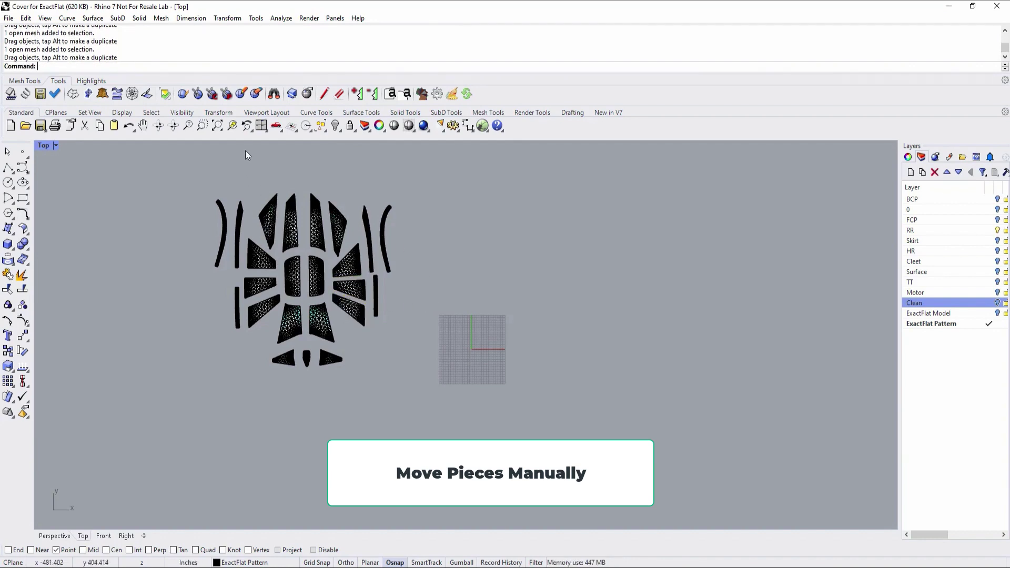
click(201, 125)
drag(157, 161, 431, 412)
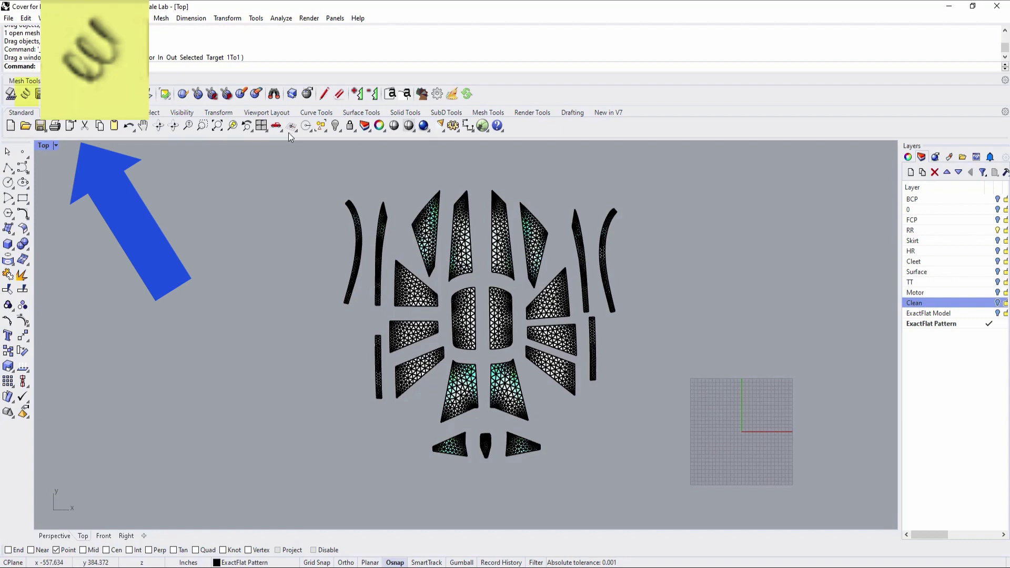
- Set up EFSpring on all 23 pieces with Cotton 1 (Linear Isotropic Model) as material
click(25, 93)
drag(226, 159, 683, 508)
key(Return)
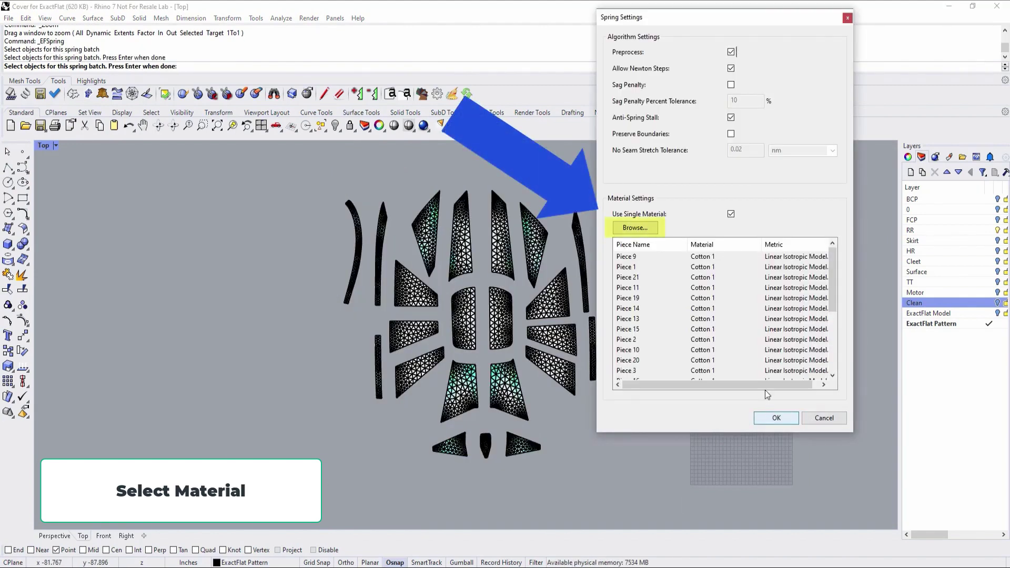
click(654, 228)
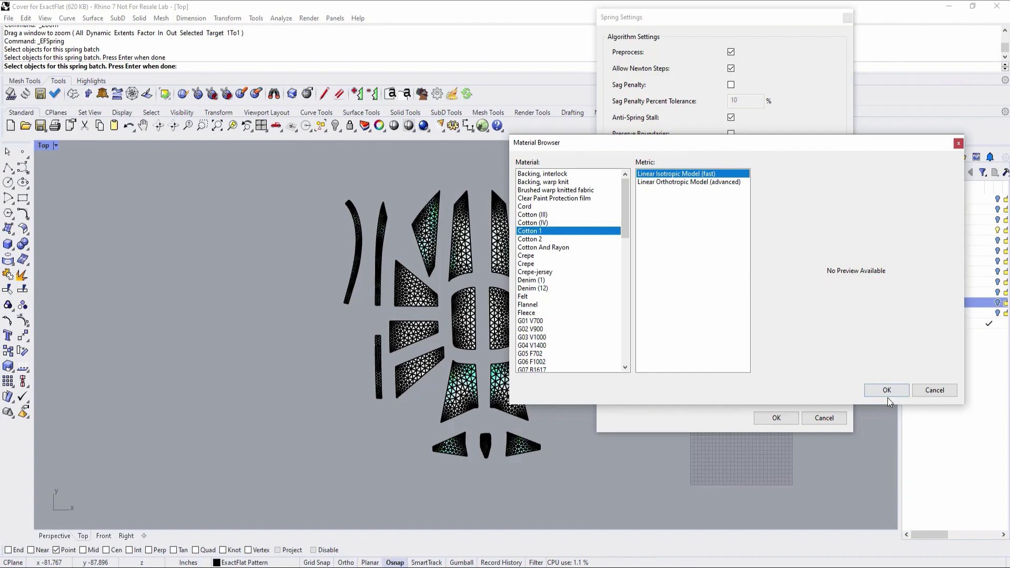
click(887, 391)
- Start the spring relaxation and keep the Spring Status window clear of the viewport while it runs
click(774, 417)
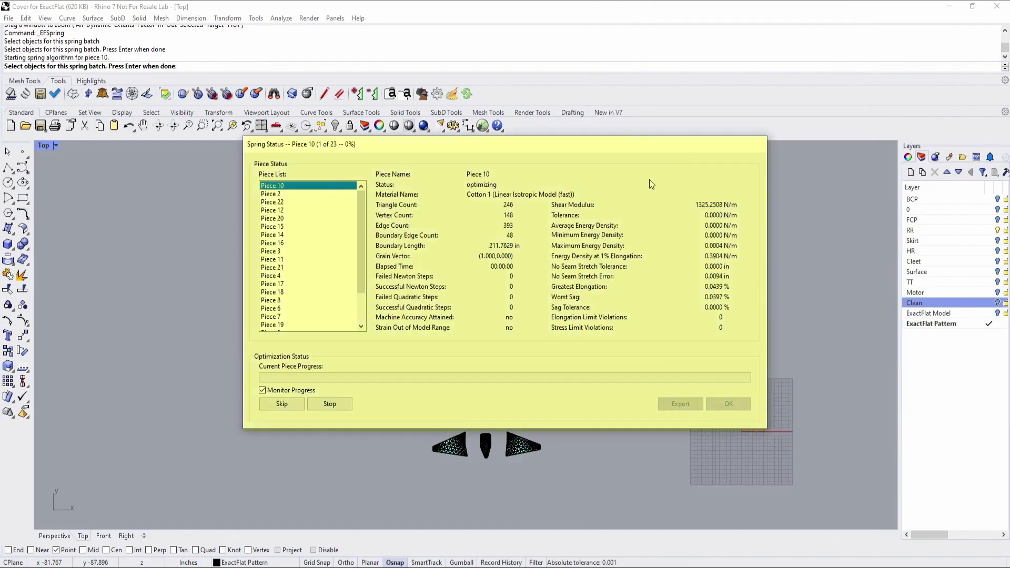
drag(958, 6, 1009, 20)
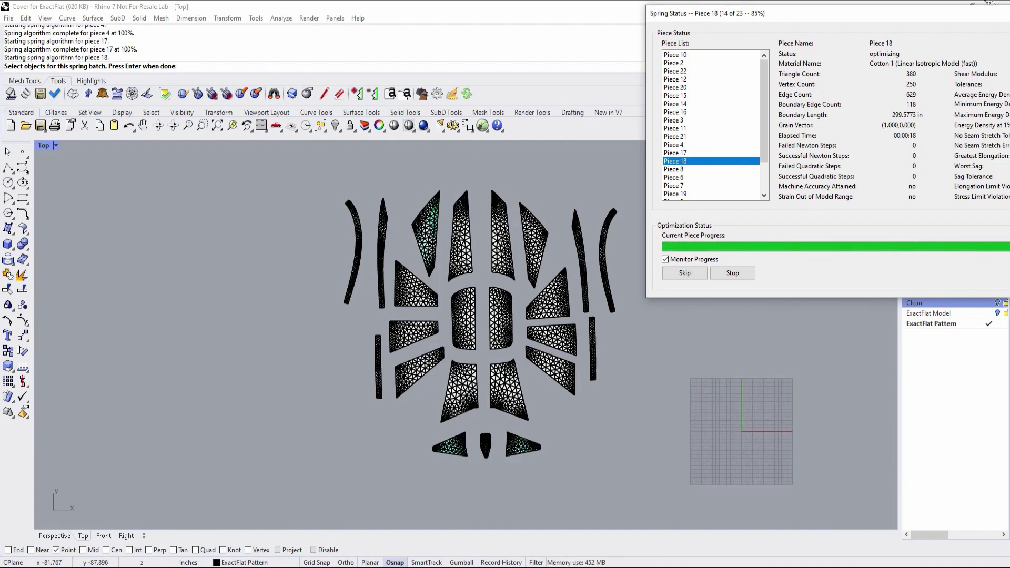
drag(875, 17, 661, 5)
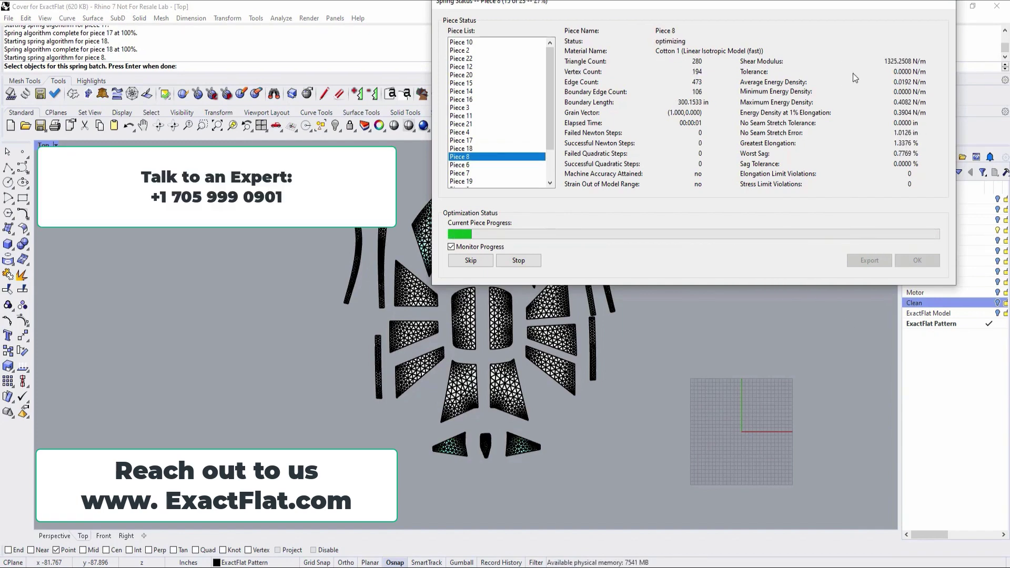
drag(834, 4, 964, 177)
drag(736, 174, 826, 240)
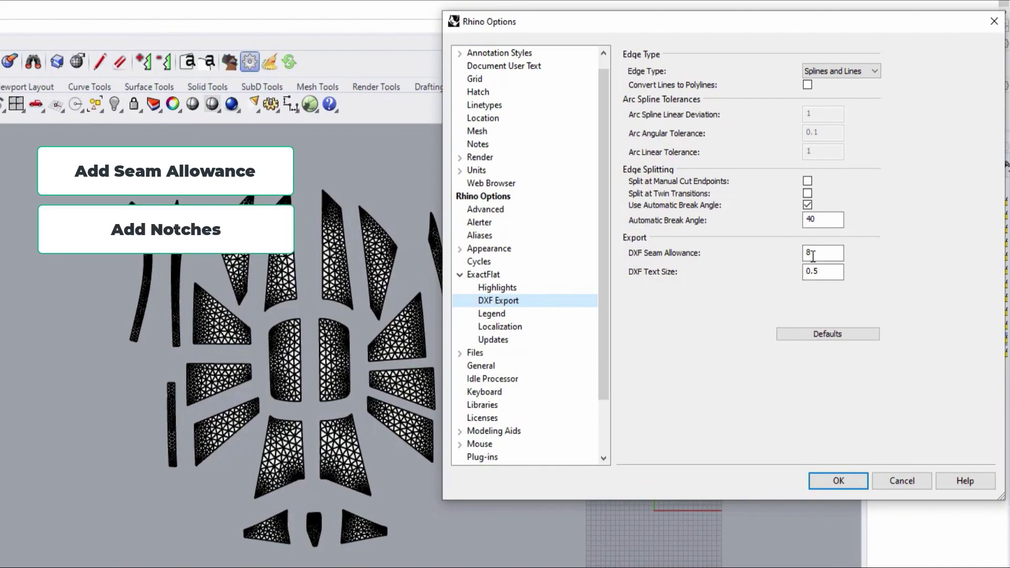
- Set the DXF Seam Allowance to 8 and notch the four top-centre piece corners
double_click(804, 253)
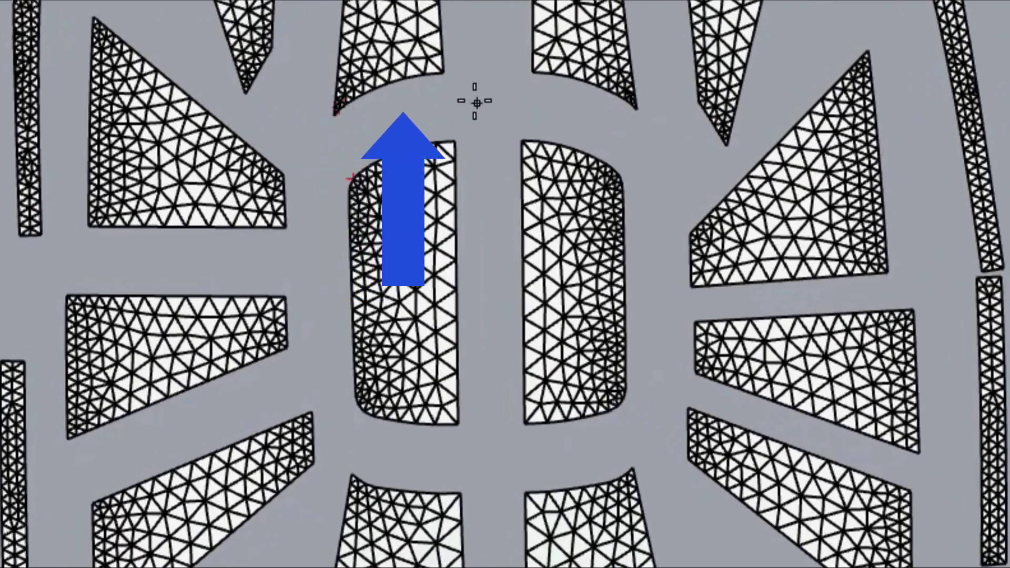
click(443, 72)
click(453, 139)
click(521, 139)
click(530, 72)
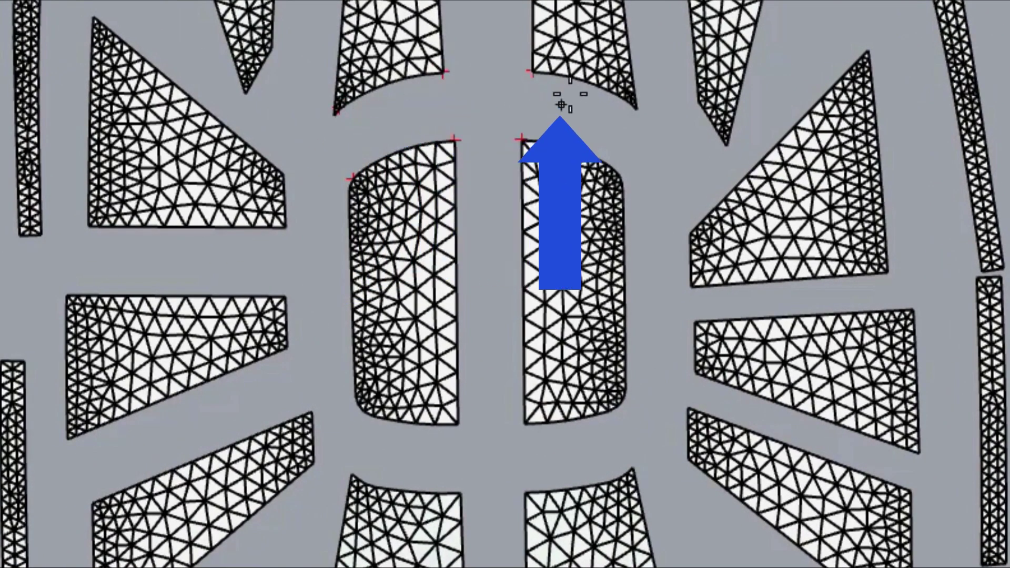
- Add notch points at the top-right and top-left triangle tips and the remaining neighbouring corners
click(636, 108)
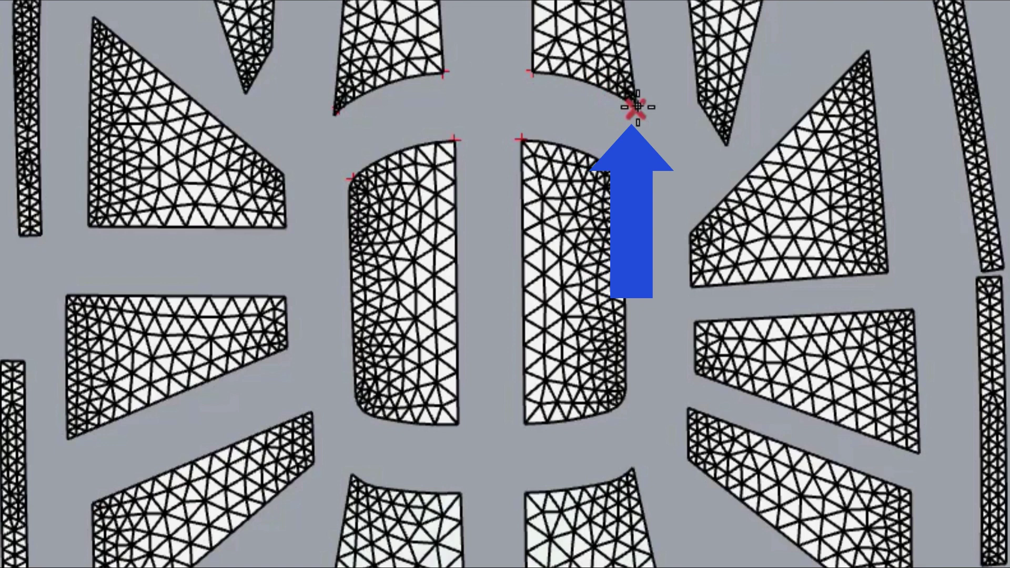
click(727, 145)
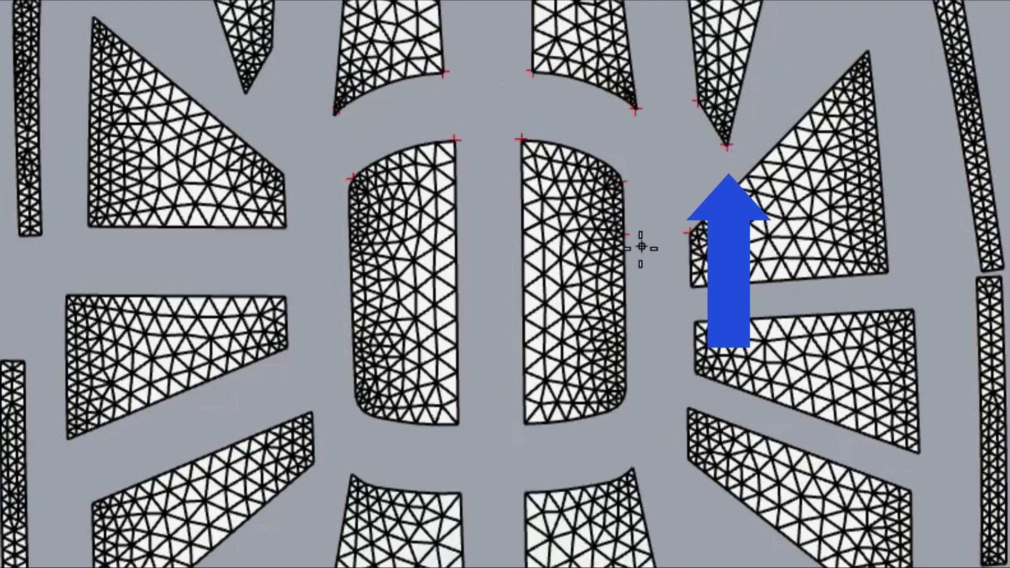
click(346, 239)
click(284, 174)
click(246, 92)
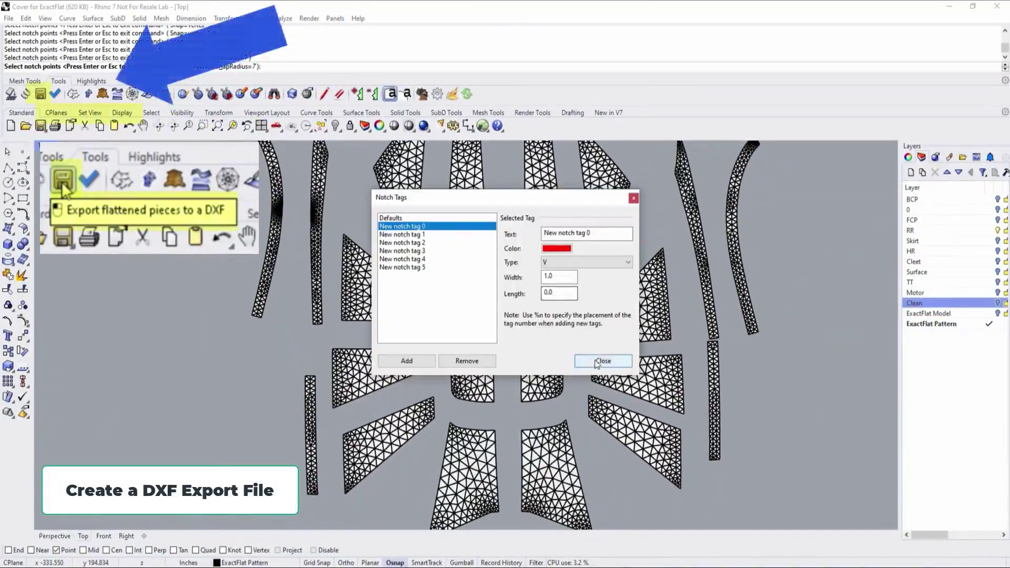
- Finish the notches, export the flattened pieces as boat top.dxf and import it back
click(596, 361)
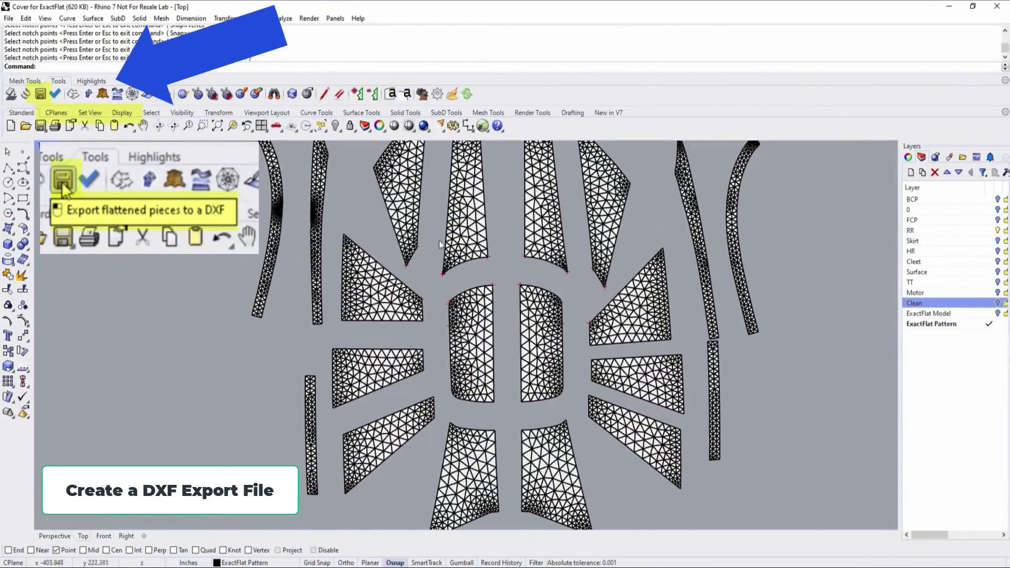
click(41, 95)
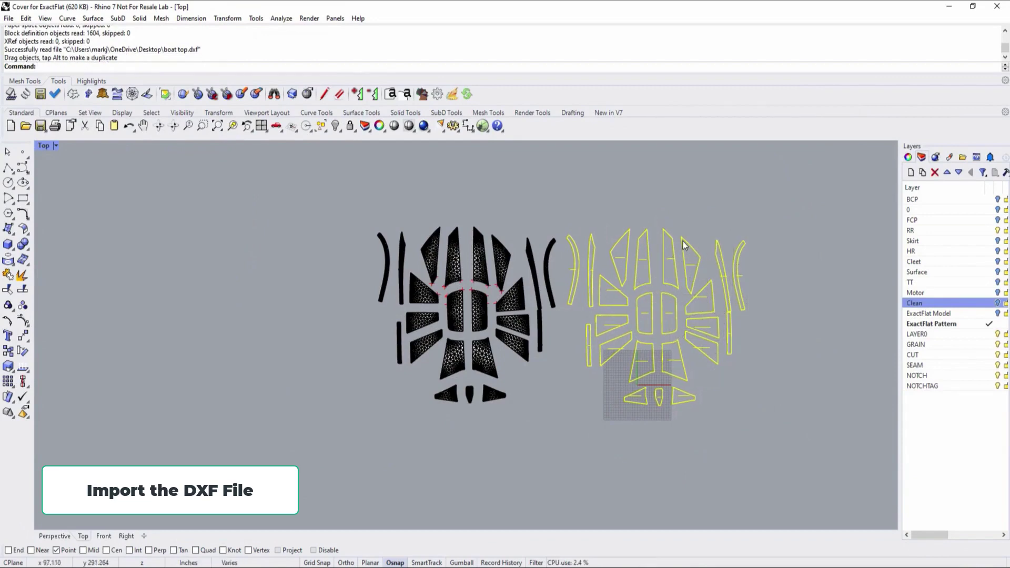
scroll(675, 218, up, 2)
- Deselect the imported DXF outlines and zoom in to check the cut lines, seam lines and notches
click(682, 220)
scroll(618, 326, up, 8)
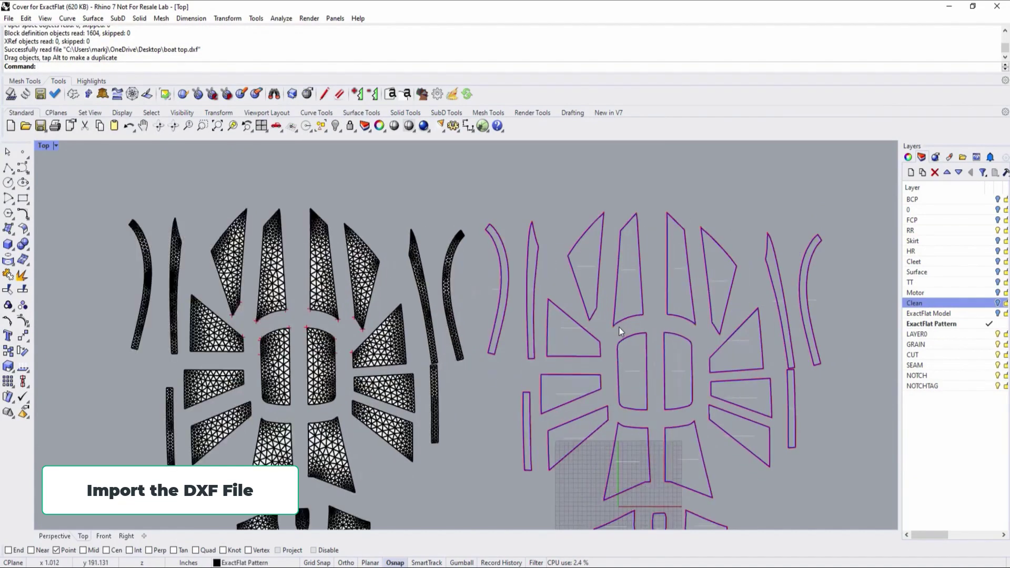
scroll(614, 308, up, 4)
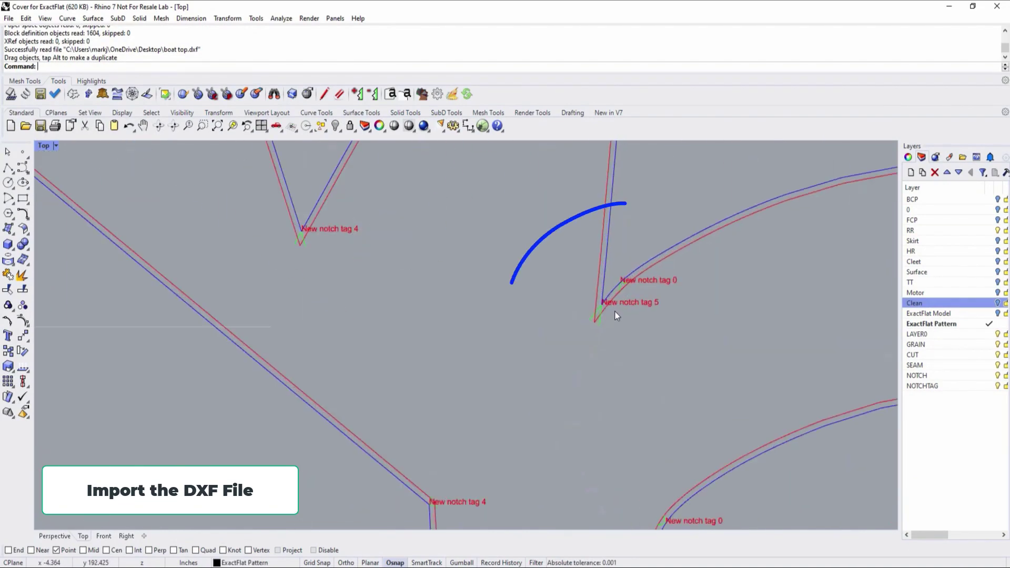
scroll(610, 348, down, 3)
scroll(610, 349, down, 3)
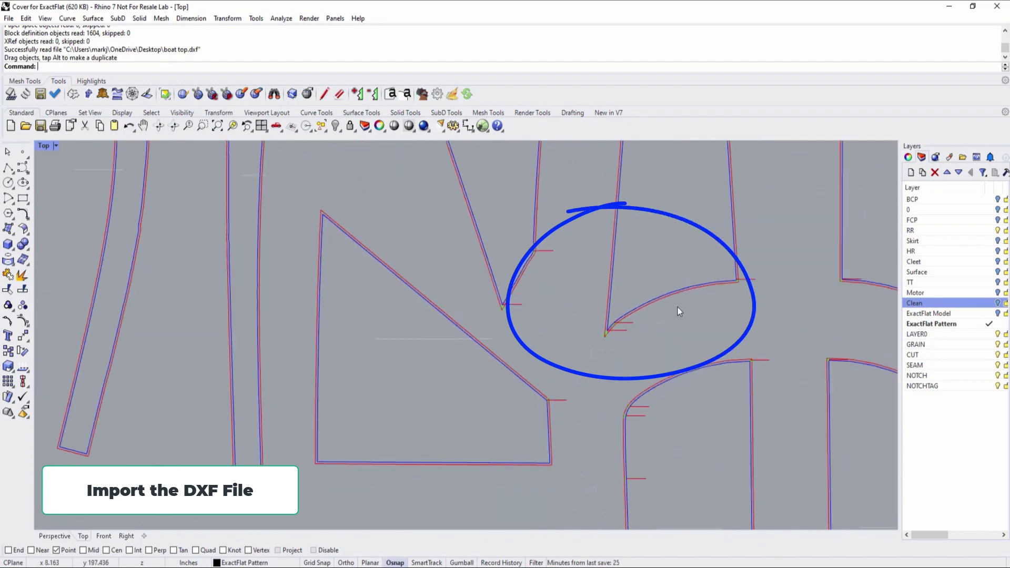
scroll(734, 220, down, 2)
scroll(728, 231, up, 2)
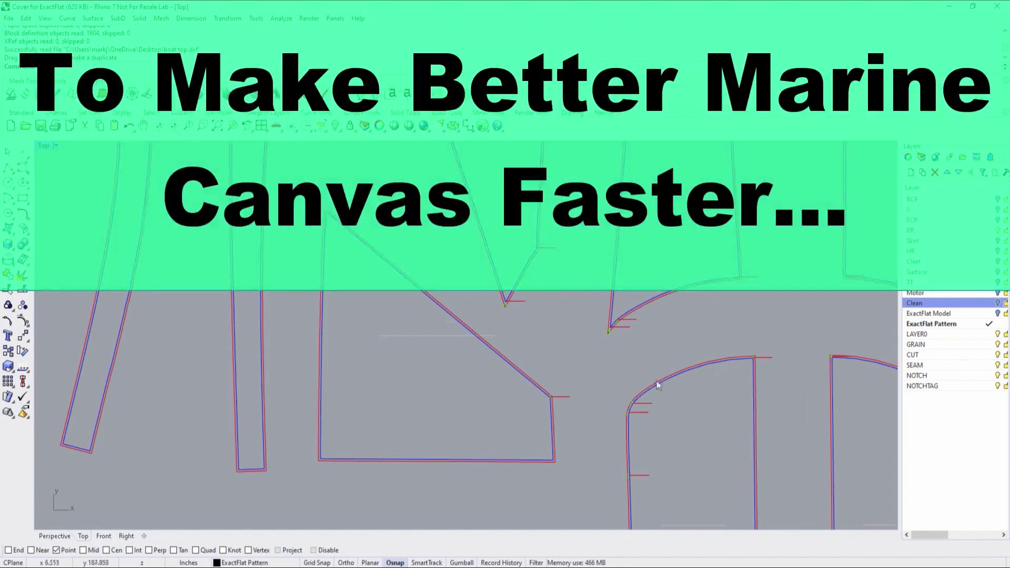
scroll(682, 410, down, 3)
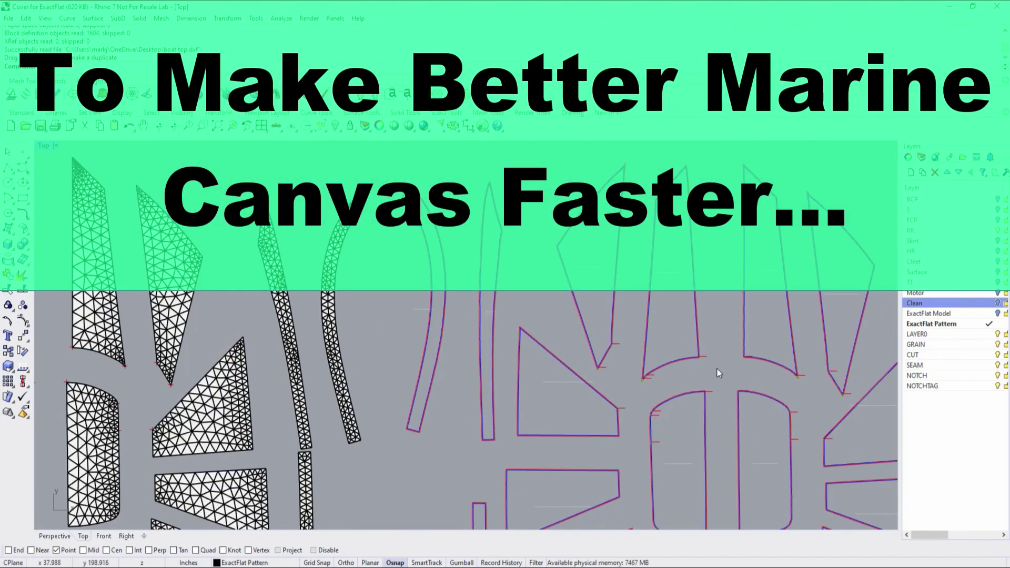
scroll(717, 369, down, 5)
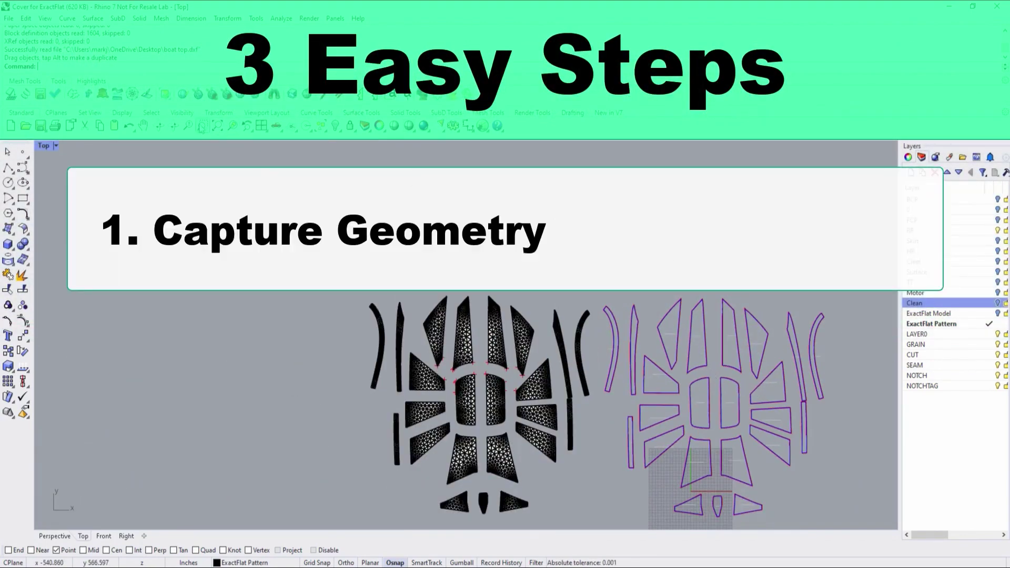
click(201, 126)
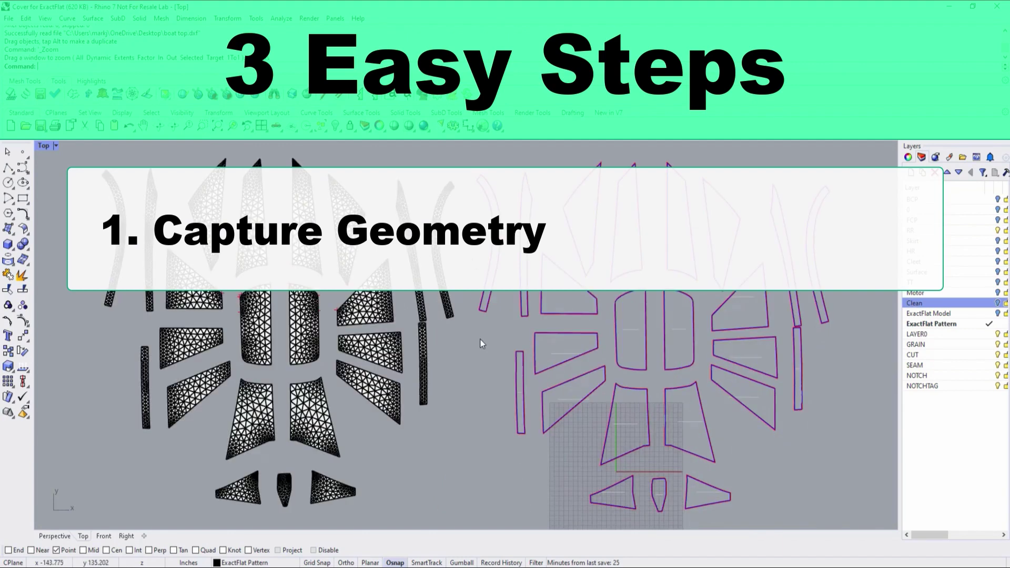
scroll(479, 338, down, 2)
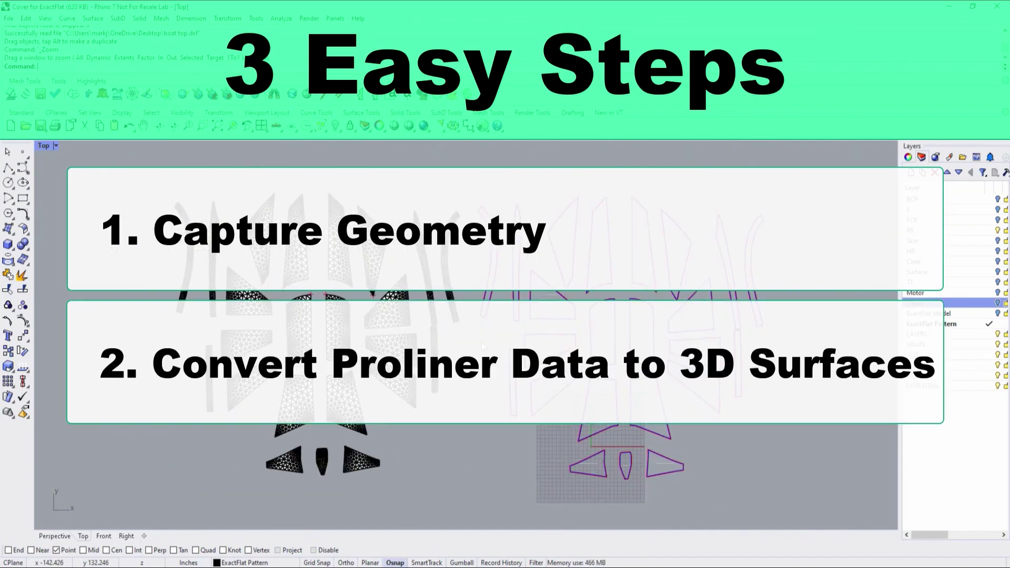